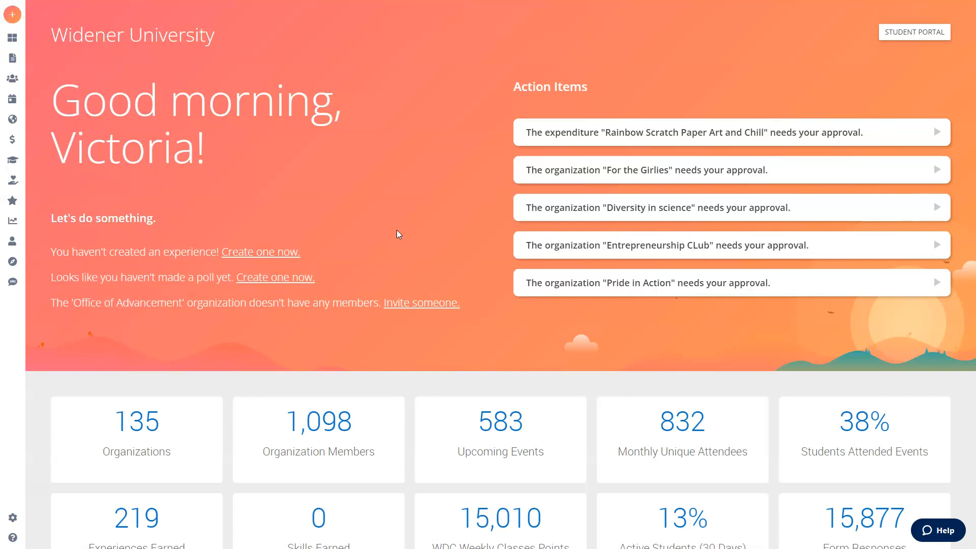
- Create a blank form from the Create menu and show its settings with Details collapsed
mouse_move(13, 99)
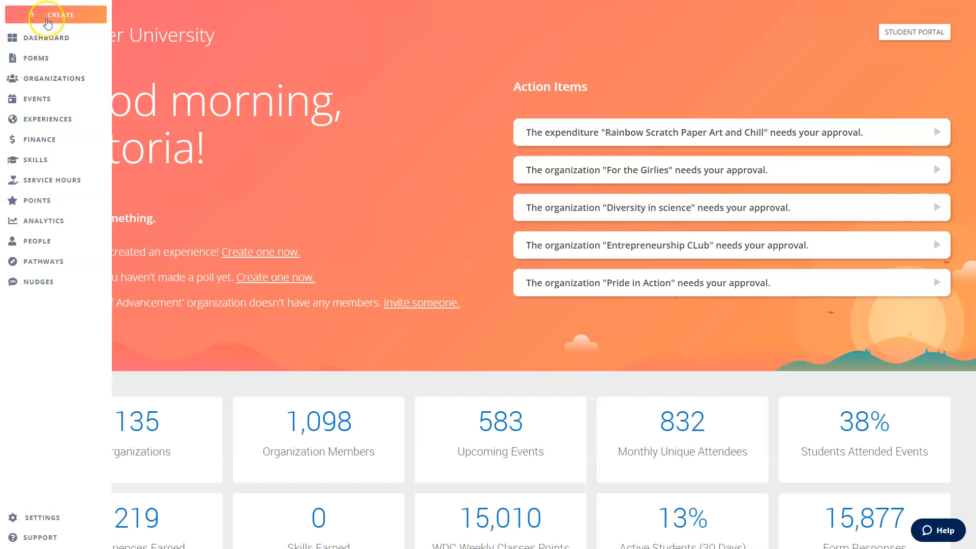
click(47, 16)
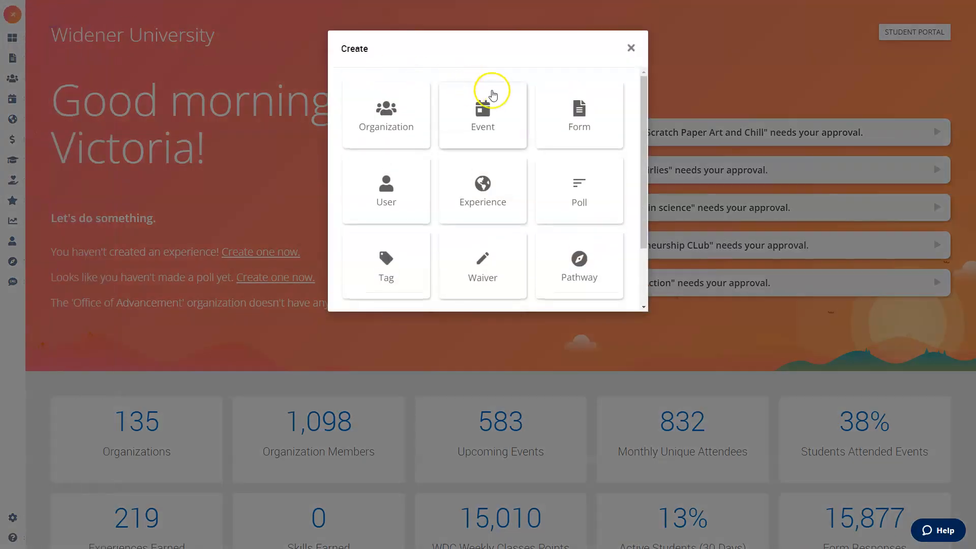
click(578, 102)
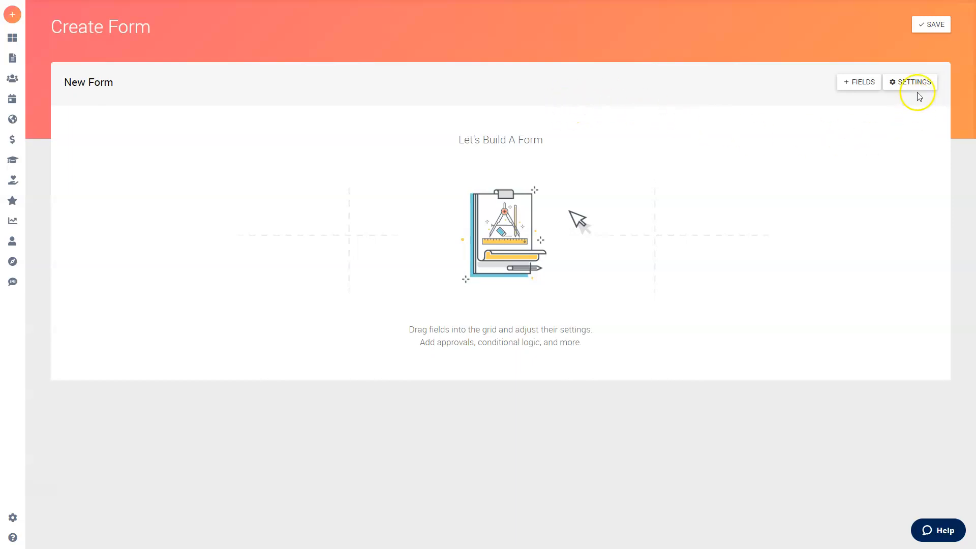
click(908, 83)
click(851, 83)
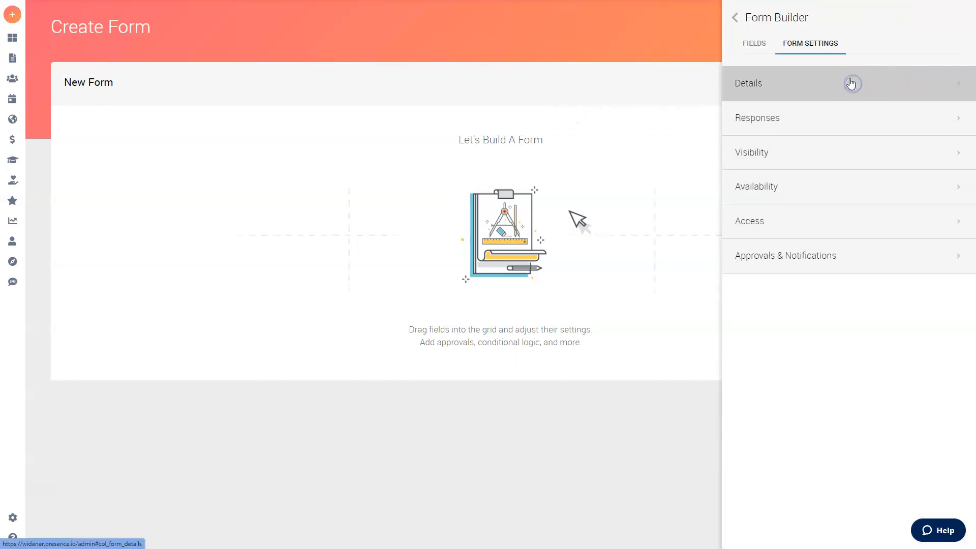
- Add an Access right: Role Organization Administrator of Commuter Student Association (CSA), Edit & Share
click(778, 224)
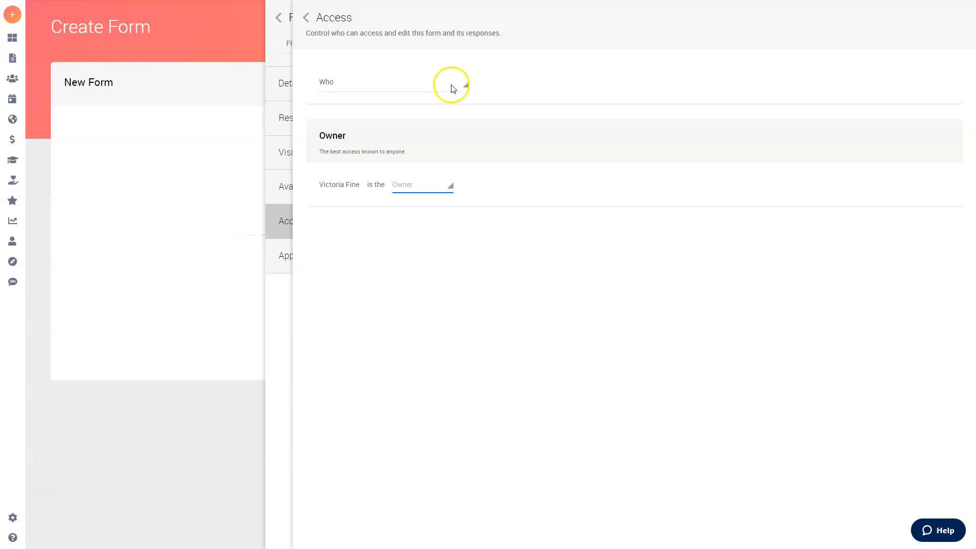
click(425, 86)
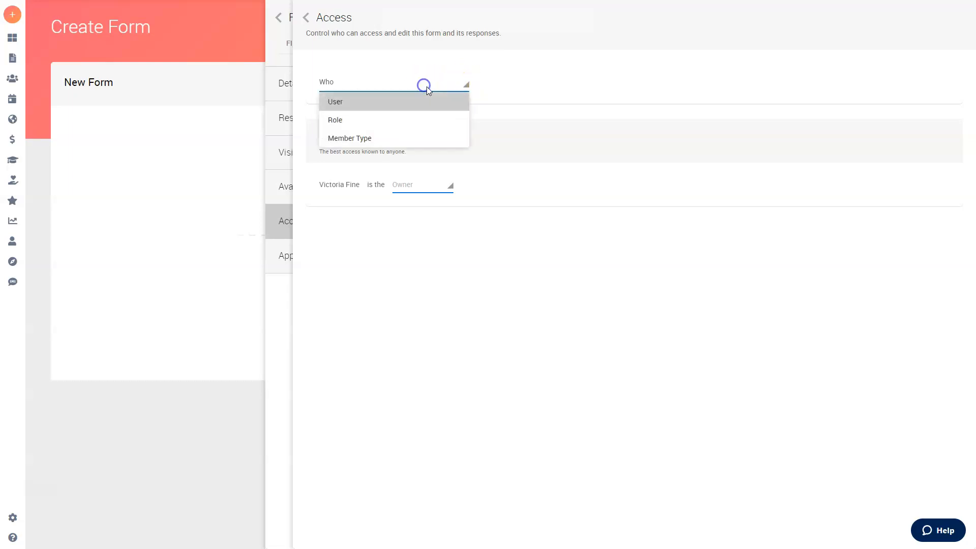
click(384, 122)
click(535, 86)
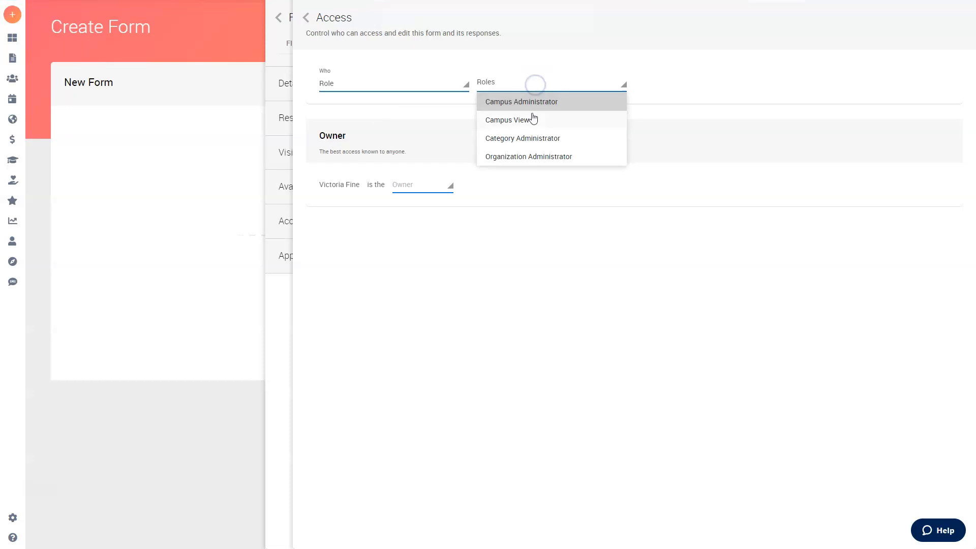
click(534, 156)
click(734, 81)
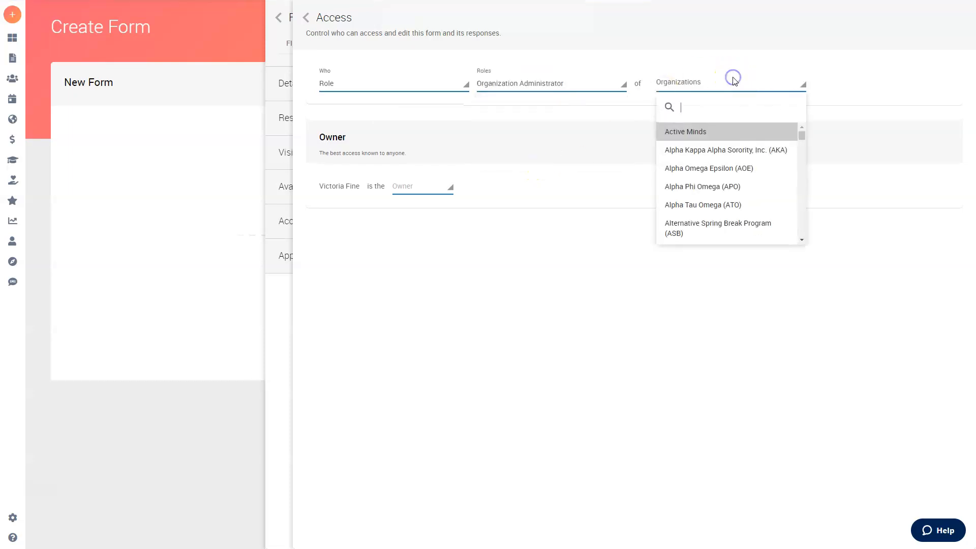
text(comm)
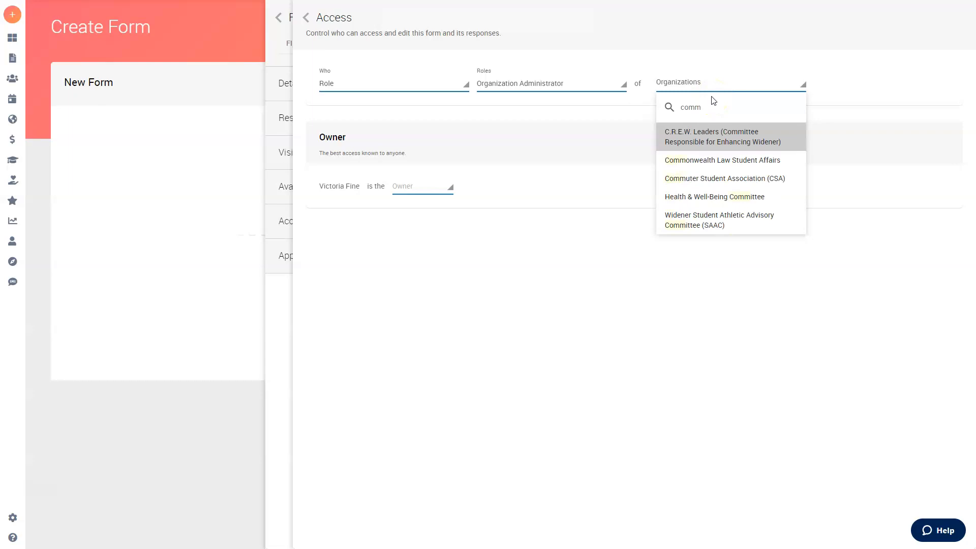
click(719, 181)
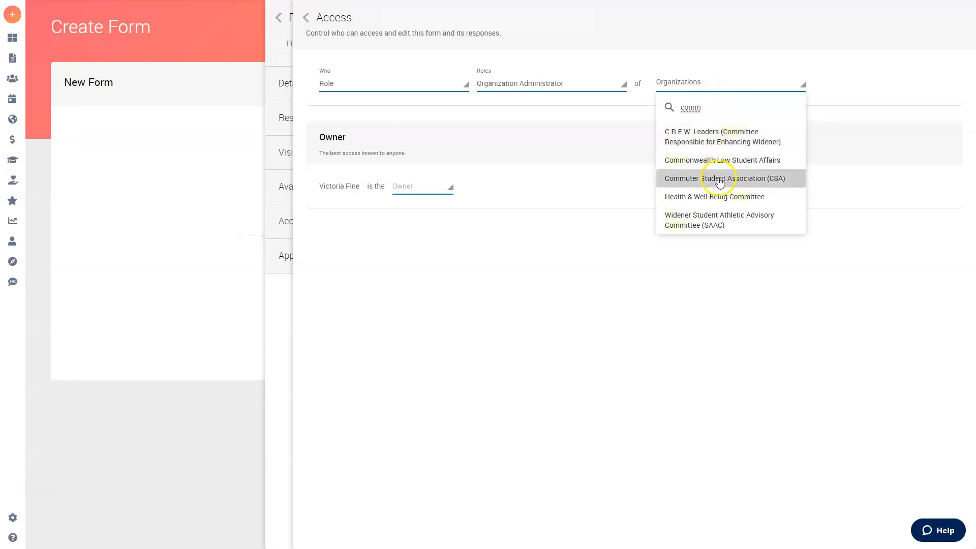
click(844, 81)
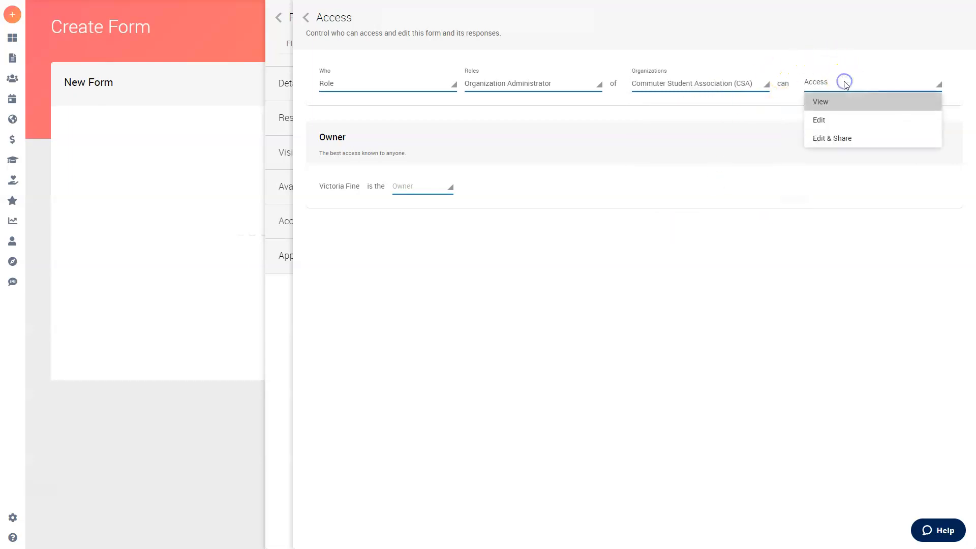
click(844, 142)
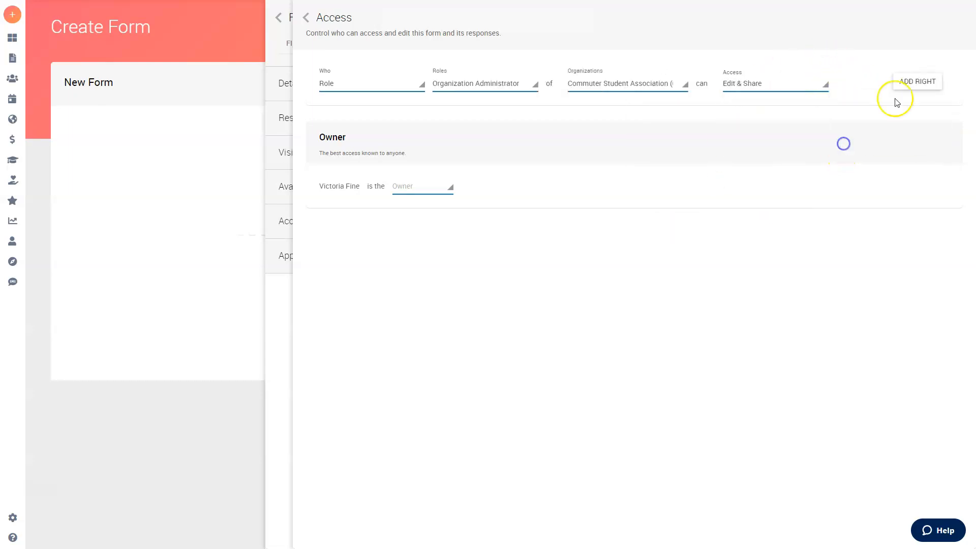
click(896, 100)
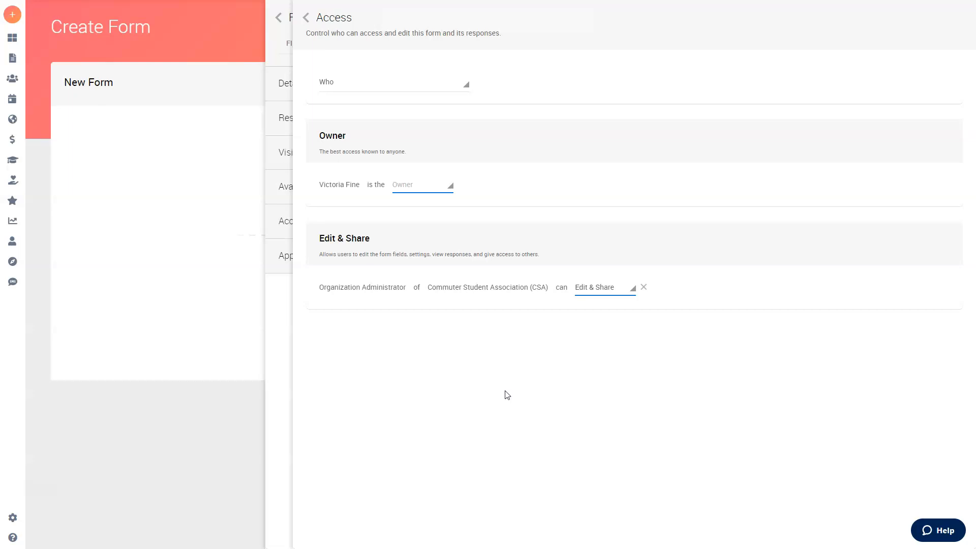
click(307, 20)
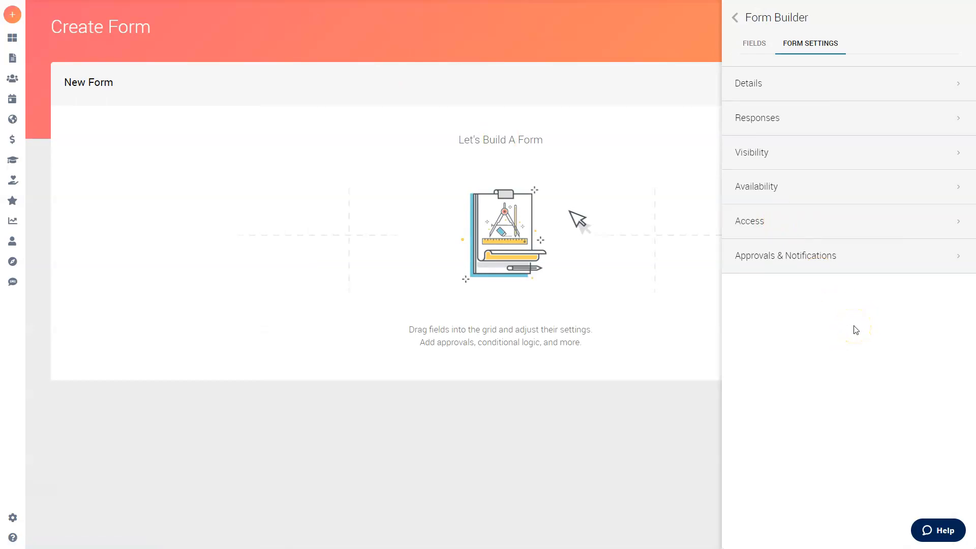
- Rename the form from New Form to 'CSA Interest Form'
click(784, 94)
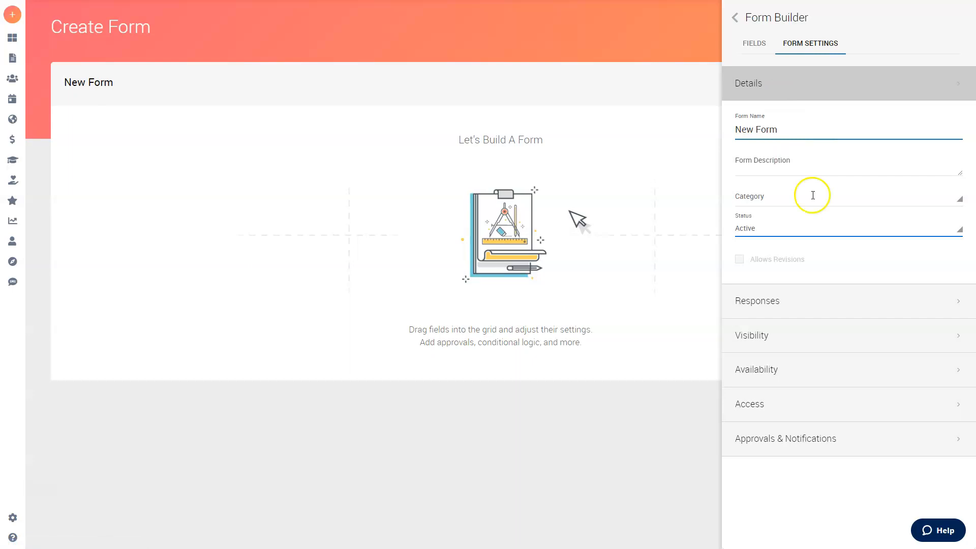
double_click(795, 131)
triple_click(796, 131)
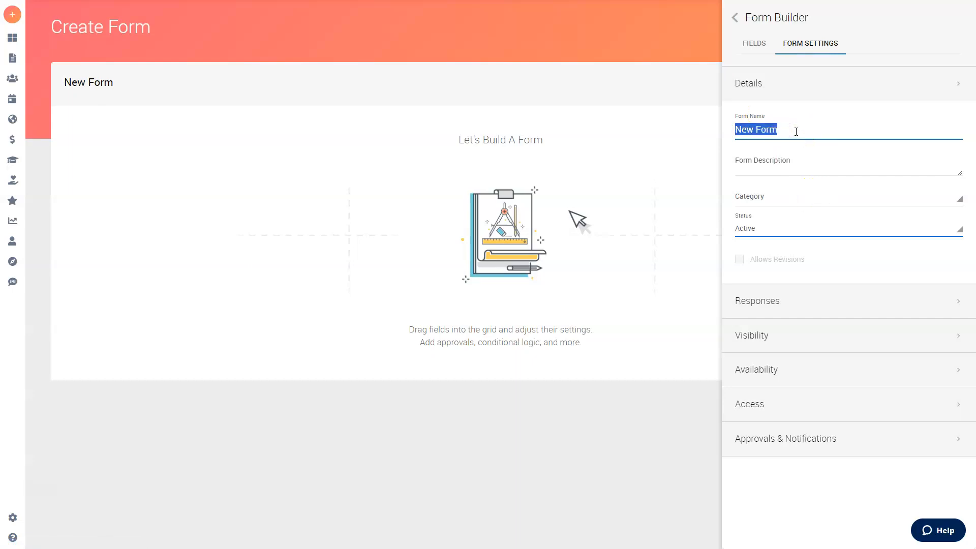
text(CSA )
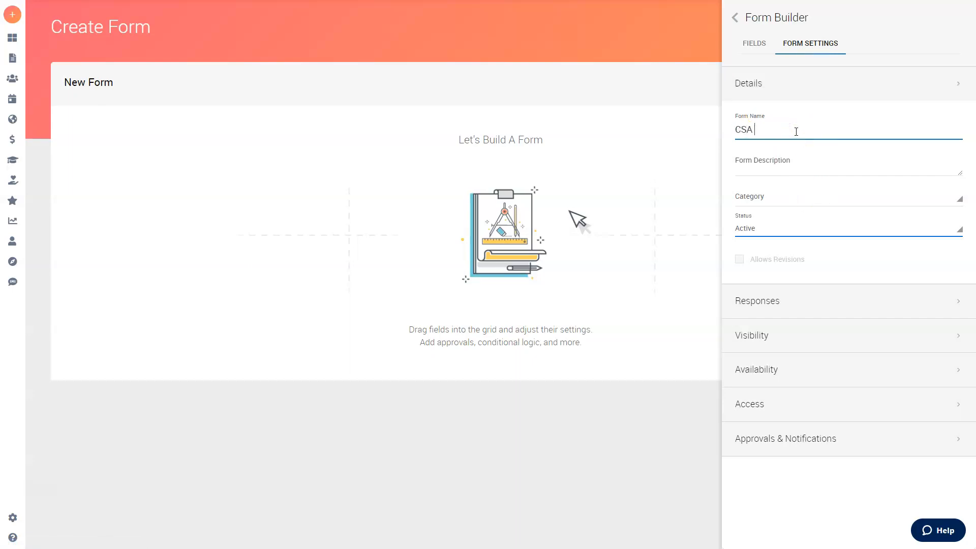
text(Interest Form)
- Write the description 'This form is an opportunity for YOU to get involved with CSA!…'
click(809, 171)
click(810, 171)
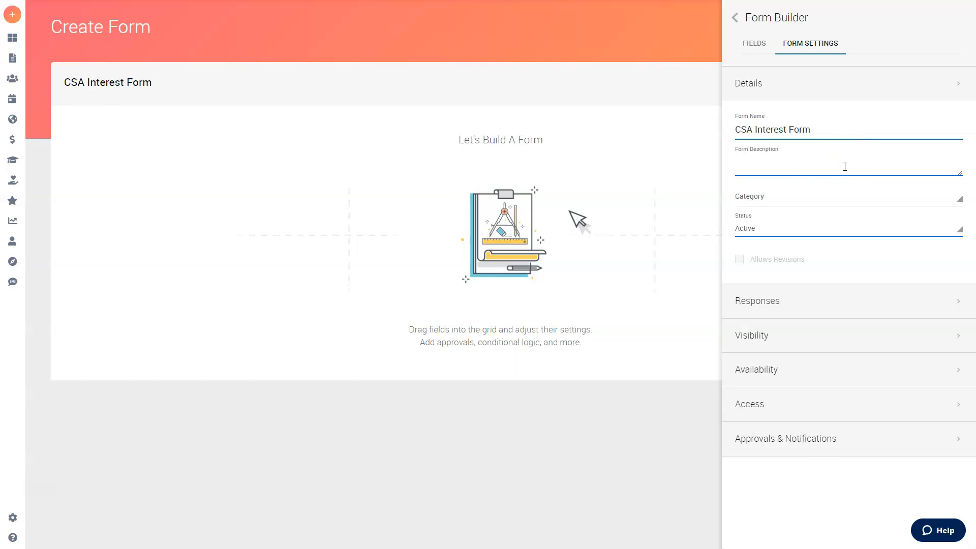
text(So)
key(BackSpace)
key(BackSpace)
text(This form is an opportunity for YOU to get involved)
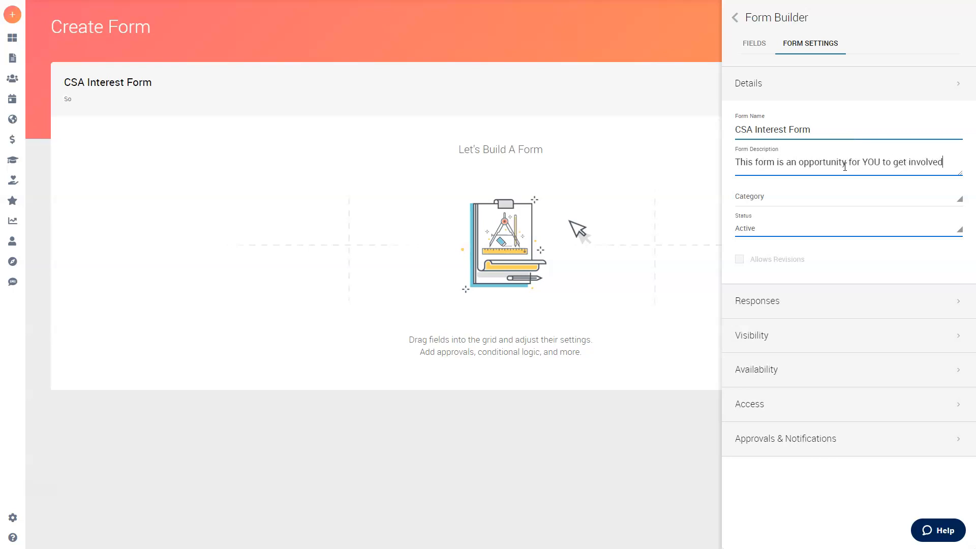
text( with CSA! Please fill this out and)
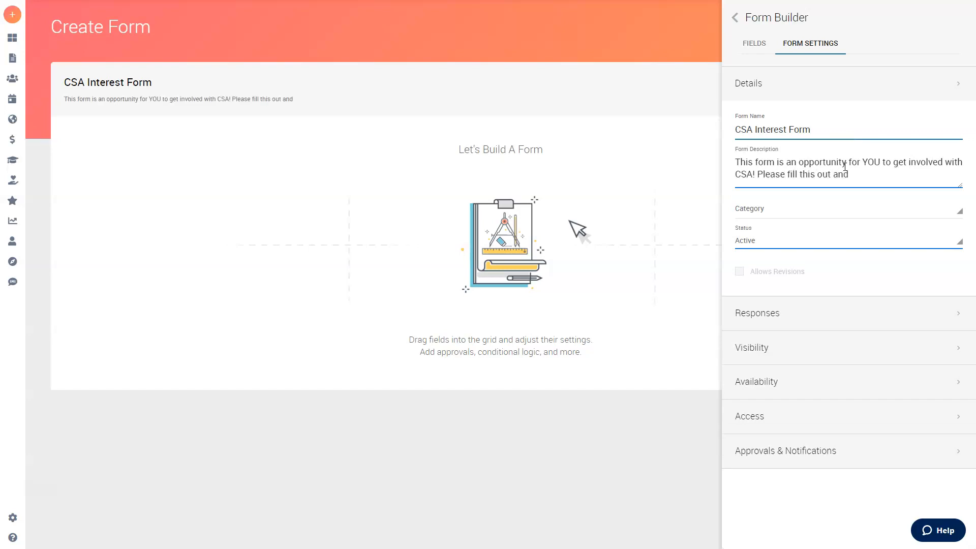
text( we will be in touch.)
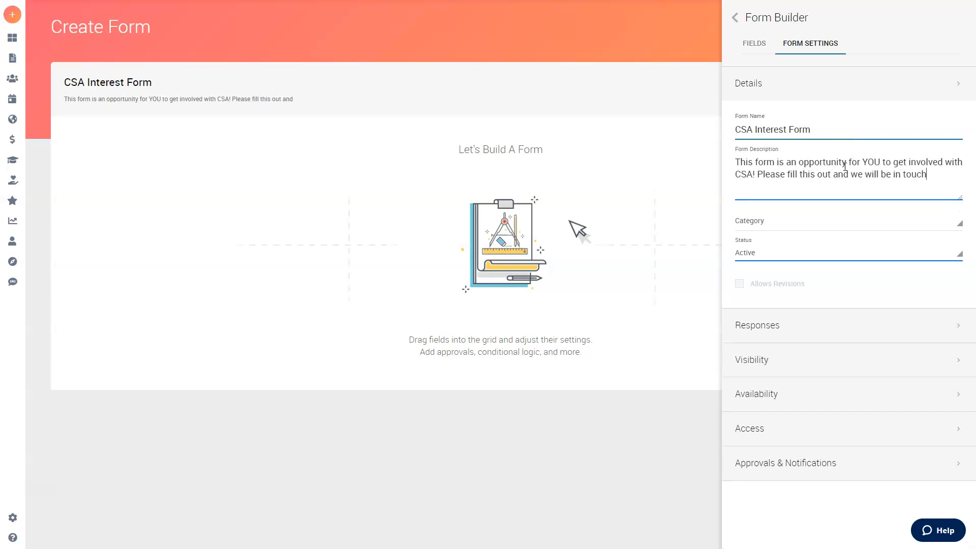
right_click(844, 166)
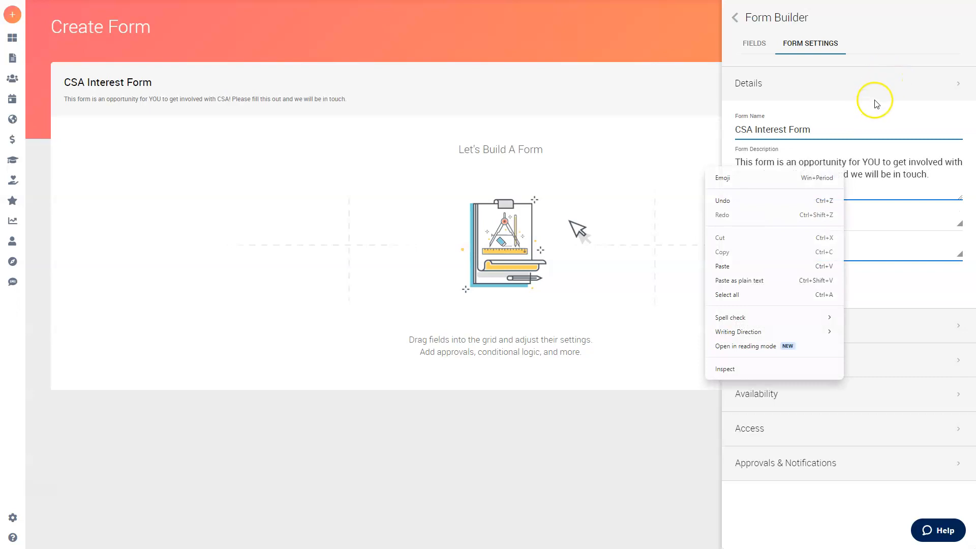
click(880, 113)
click(834, 84)
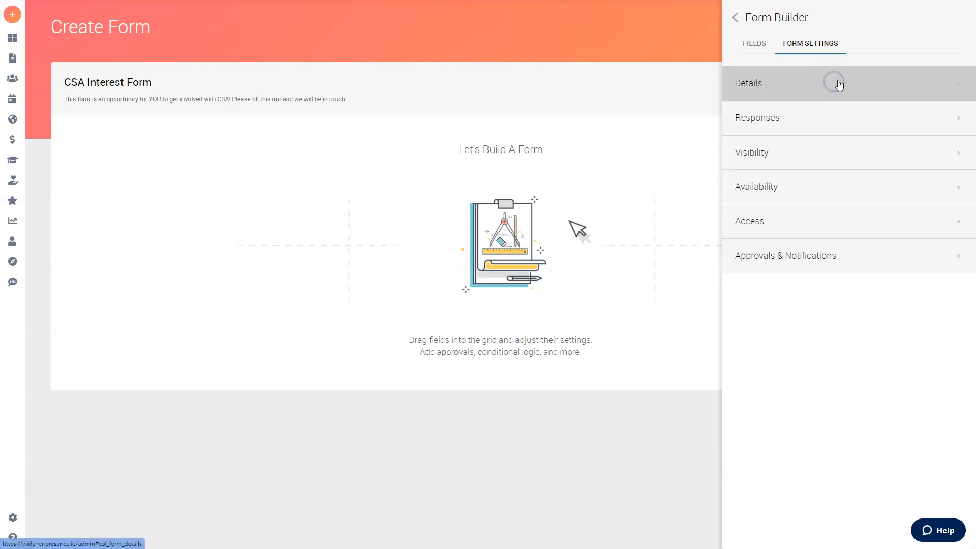
click(791, 119)
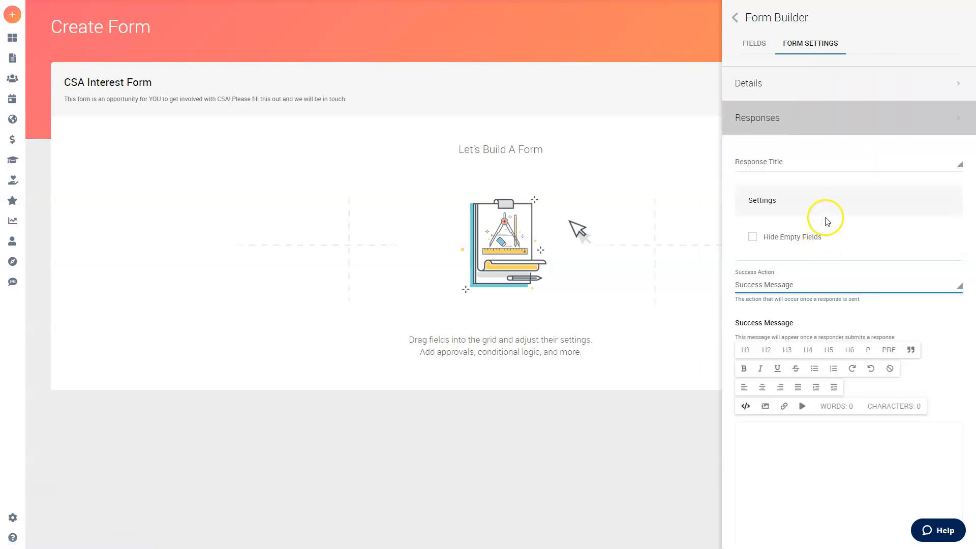
scroll(826, 224, down, 3)
click(847, 369)
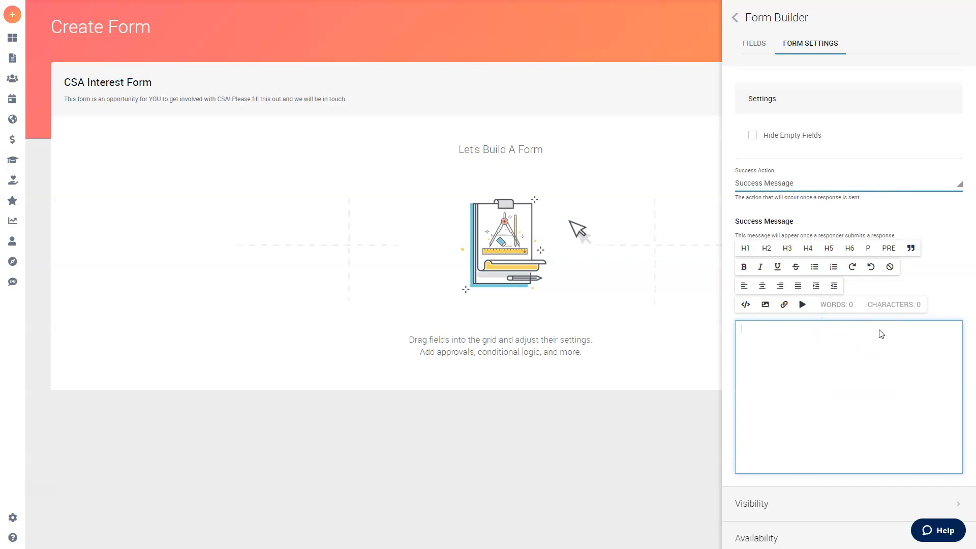
scroll(881, 335, up, 3)
click(814, 118)
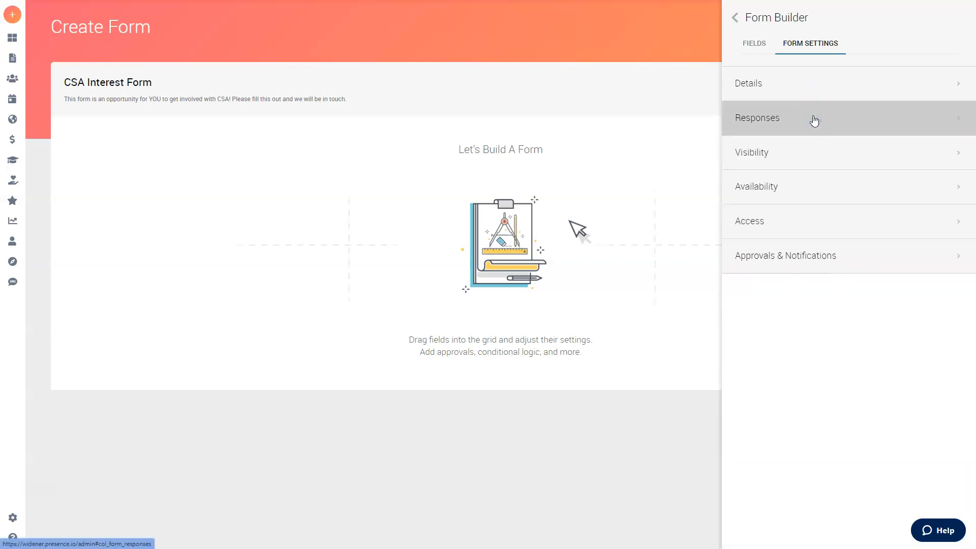
- Require respondents to log in, leaving anonymous responses off
click(810, 160)
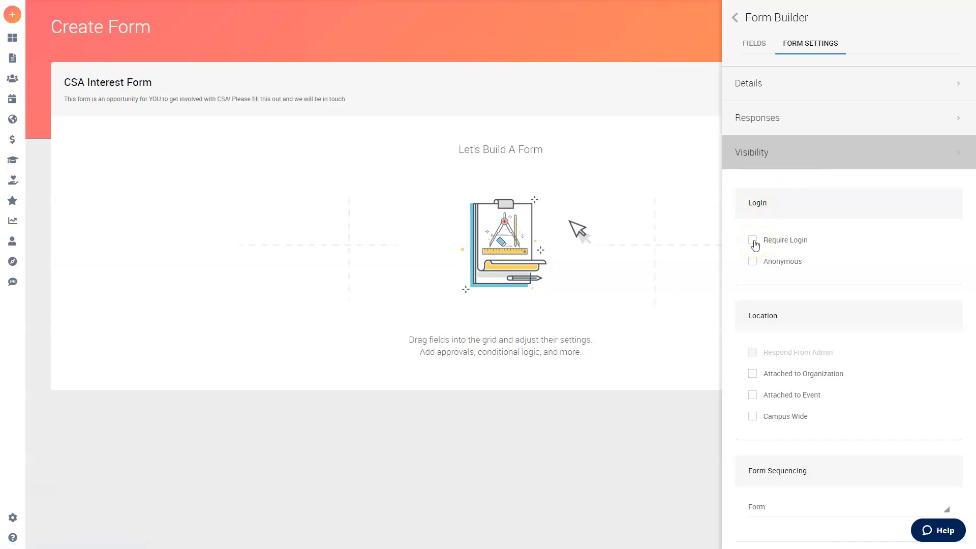
click(753, 241)
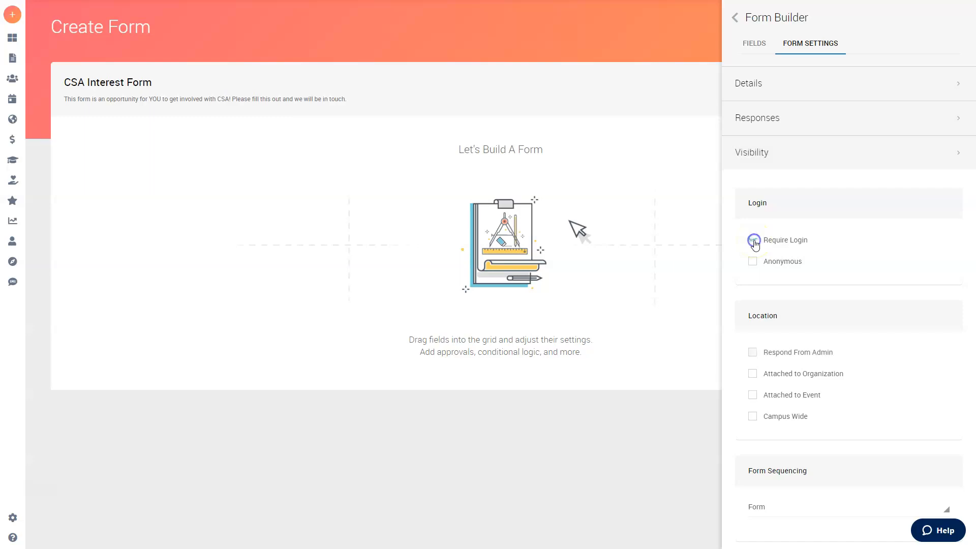
click(833, 227)
click(824, 224)
click(753, 262)
click(753, 262)
- Attach the form to the Commuter Student Association (CSA) organization
scroll(811, 241, down, 1)
scroll(811, 241, down, 1)
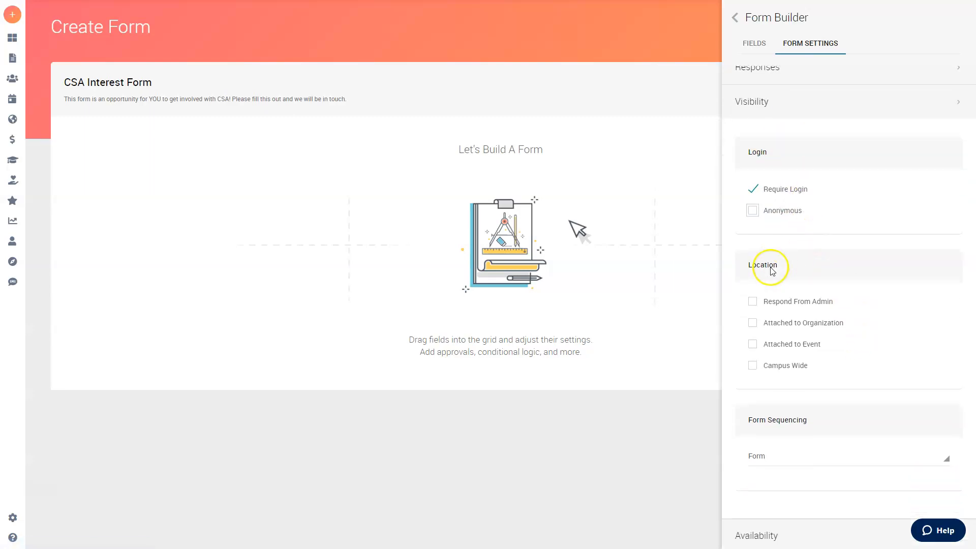
click(755, 324)
click(786, 343)
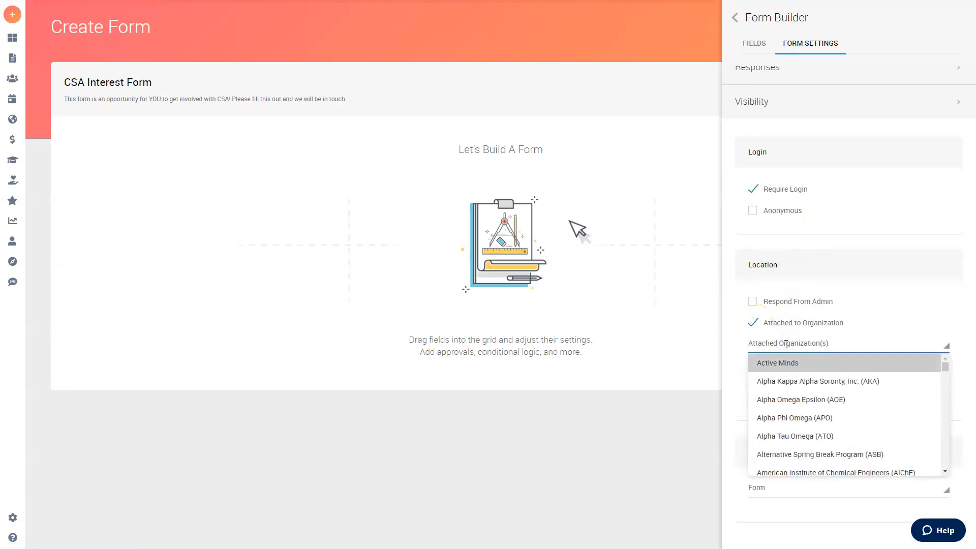
text(comm)
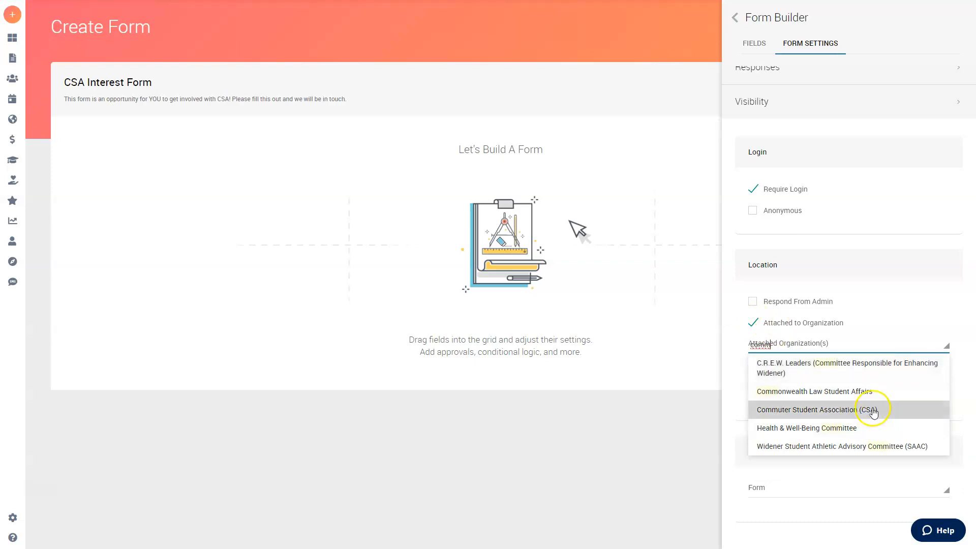
click(872, 409)
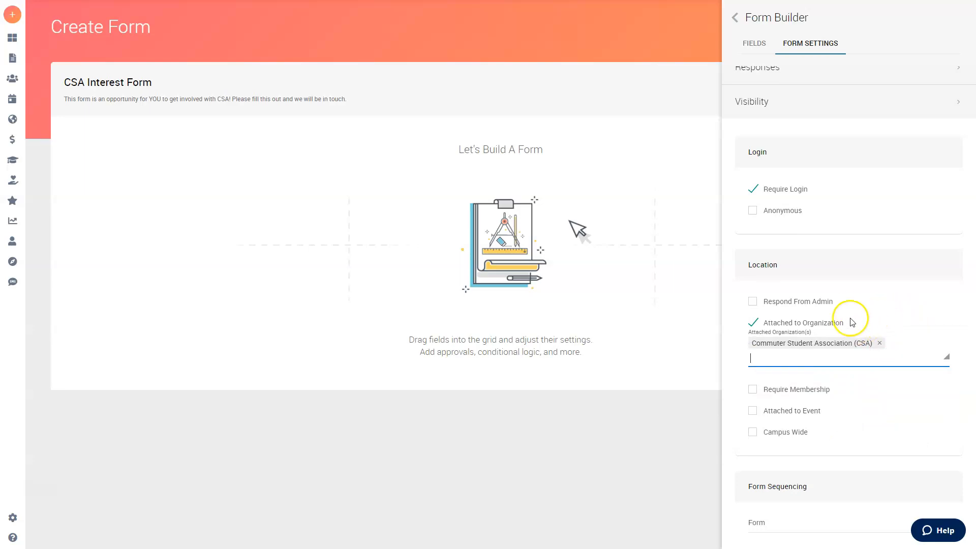
- Collapse the Visibility settings and expand Availability
scroll(822, 263, down, 2)
scroll(819, 137, up, 1)
click(799, 101)
click(789, 197)
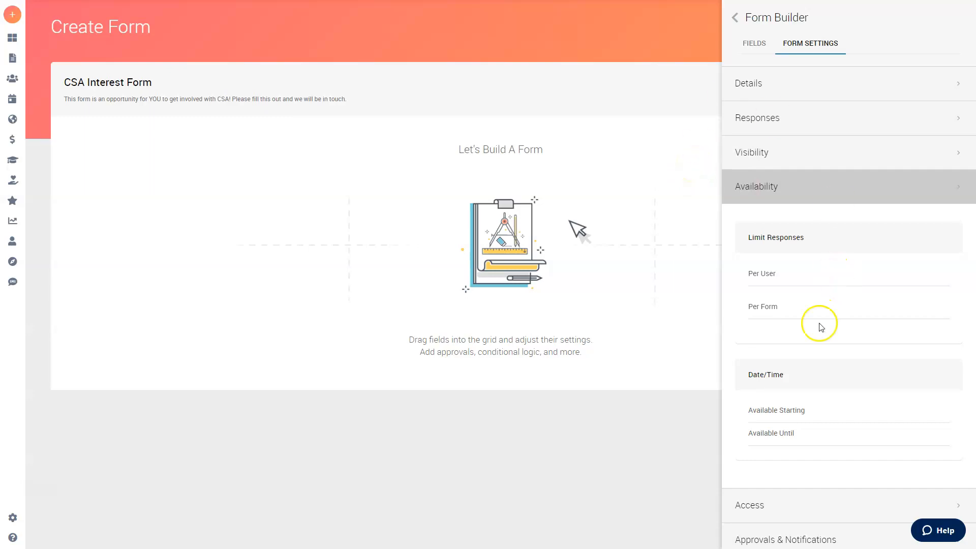
click(811, 280)
click(804, 304)
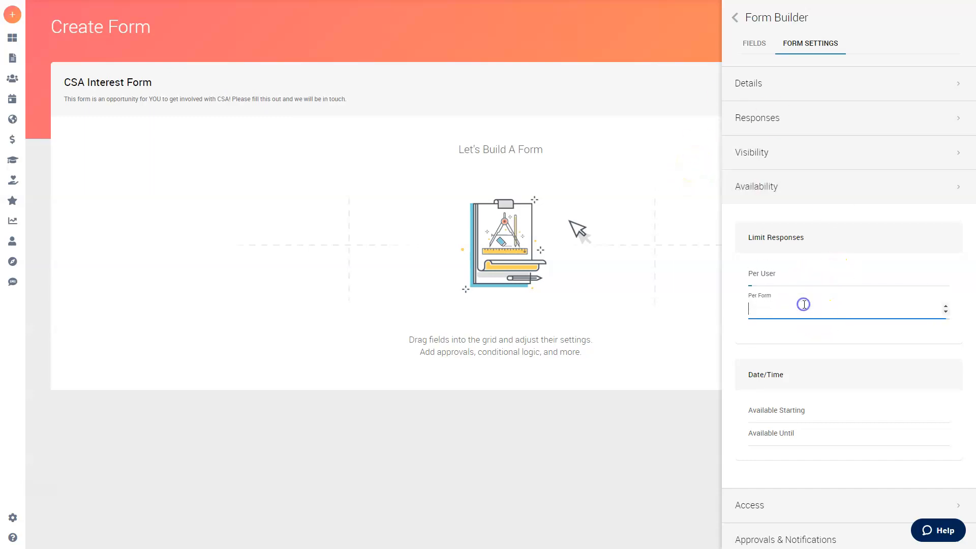
click(802, 280)
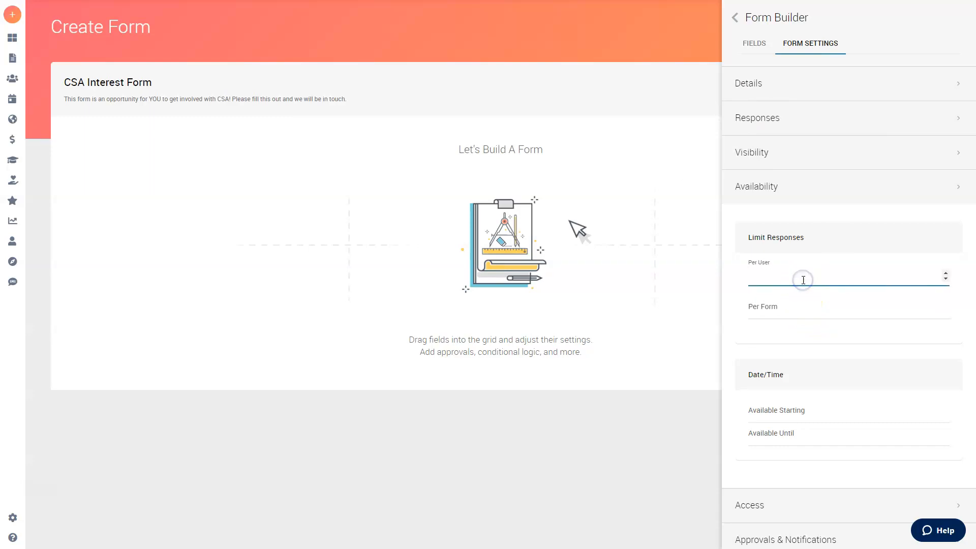
click(773, 262)
text(1)
key(BackSpace)
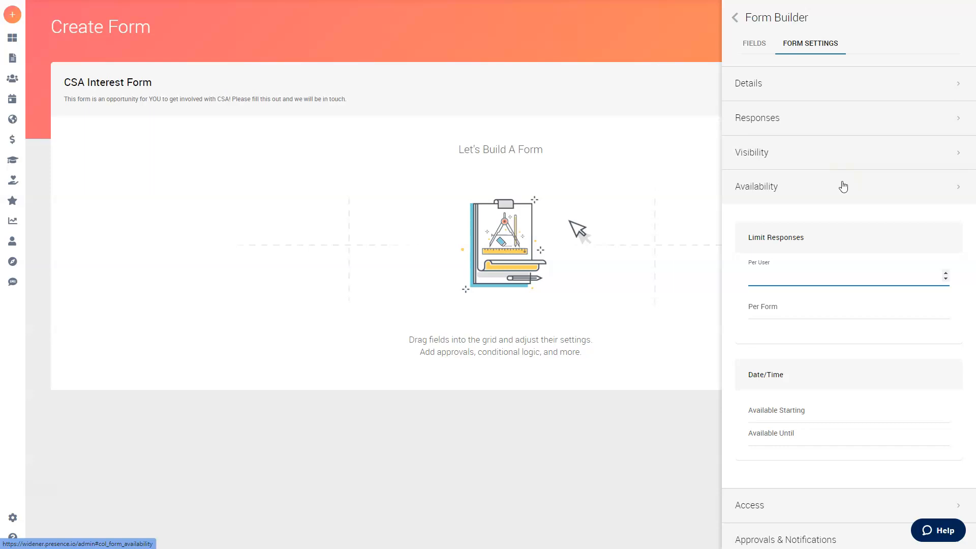
click(843, 188)
- Add a workflow stage for a specific user picked from the user list
click(807, 254)
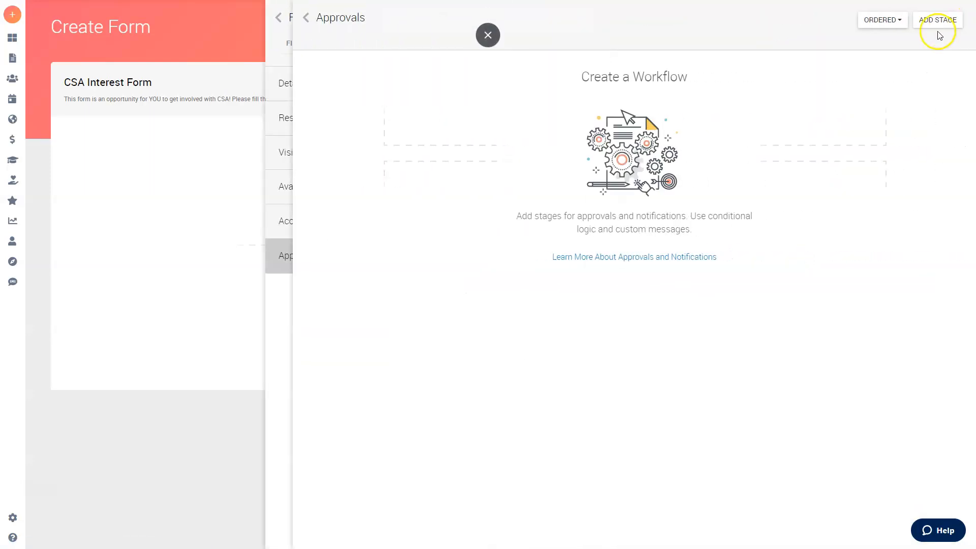
click(937, 19)
click(391, 77)
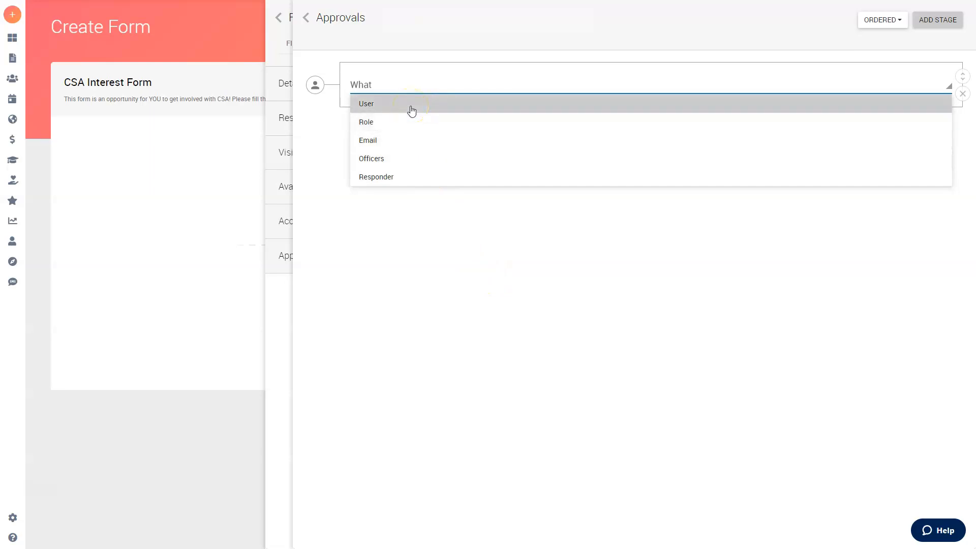
click(412, 109)
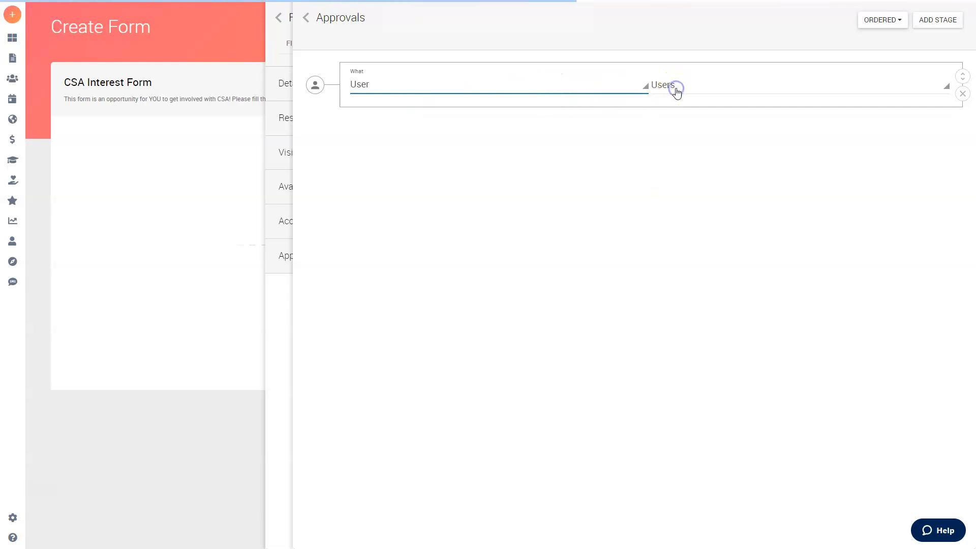
click(700, 90)
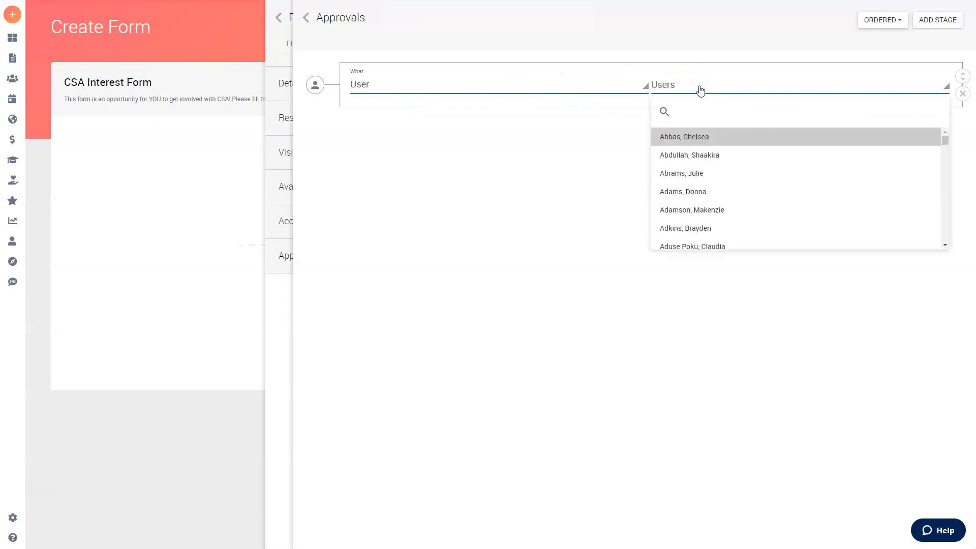
text(fine,)
click(703, 136)
- Set the stage action to Notify and add an empty notification message
click(774, 91)
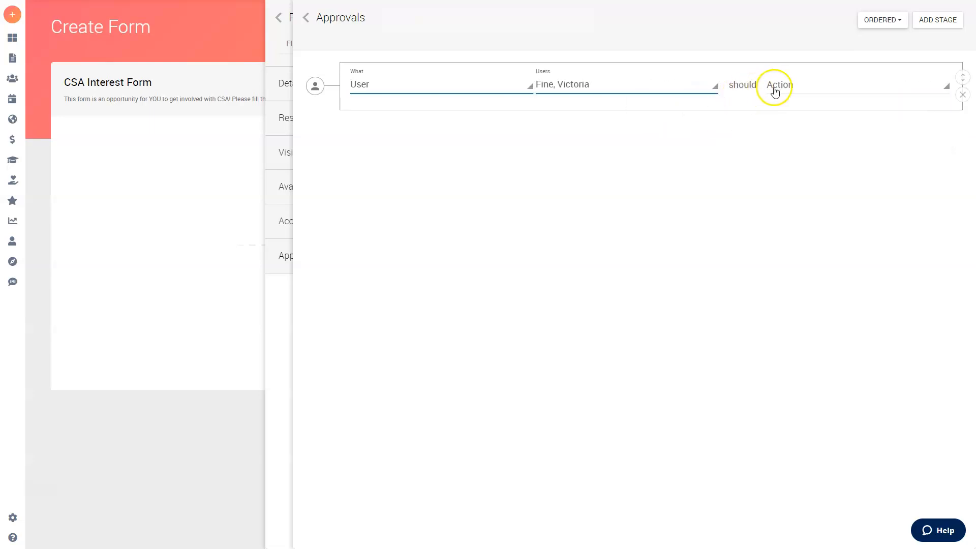
click(790, 106)
click(846, 86)
click(781, 123)
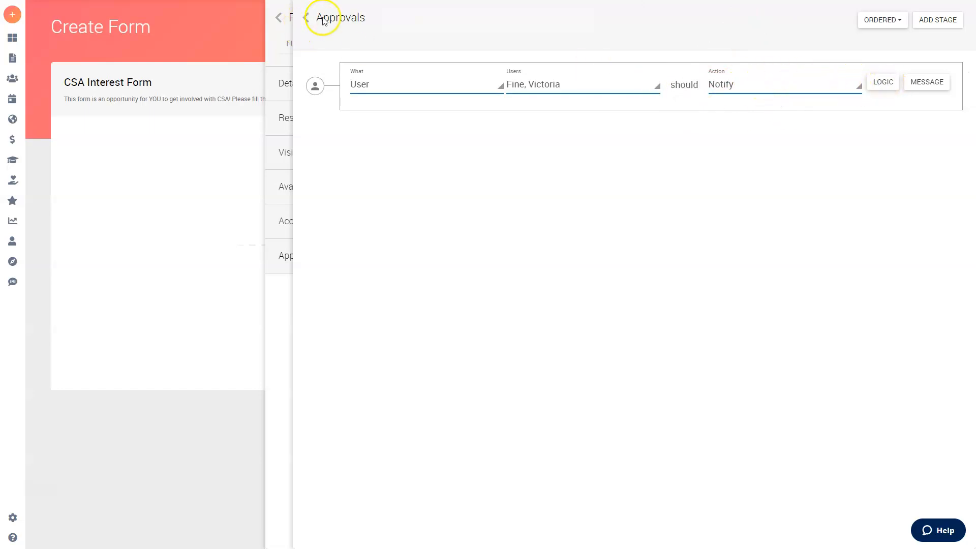
click(921, 83)
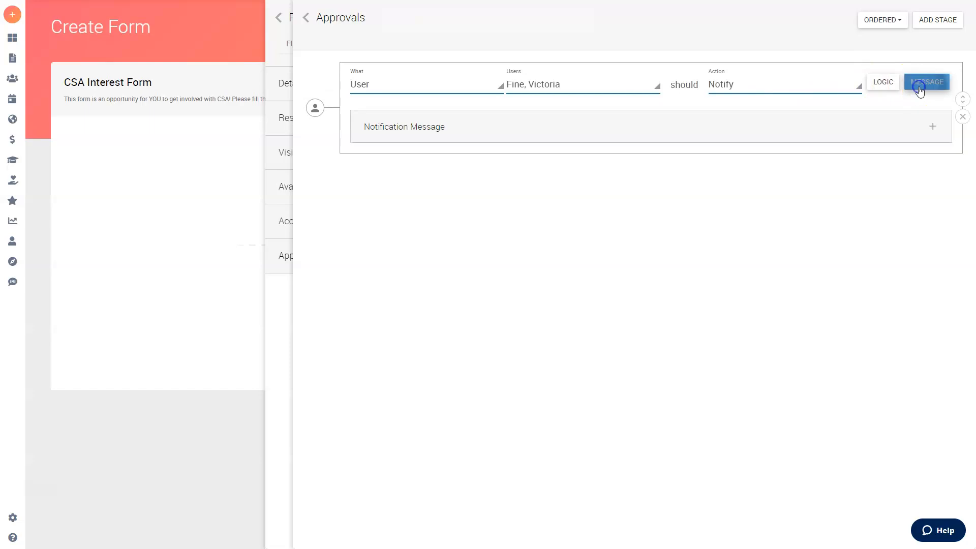
click(580, 127)
click(571, 220)
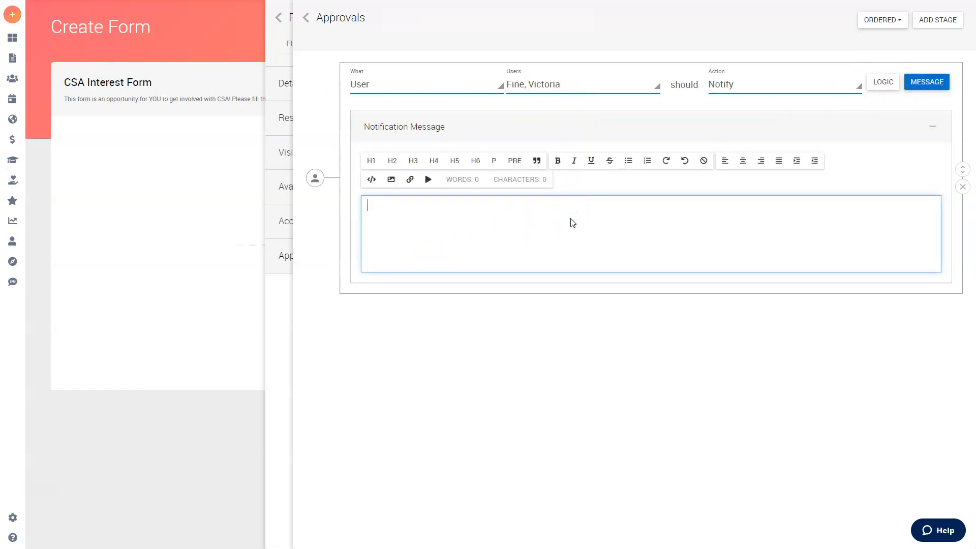
click(307, 19)
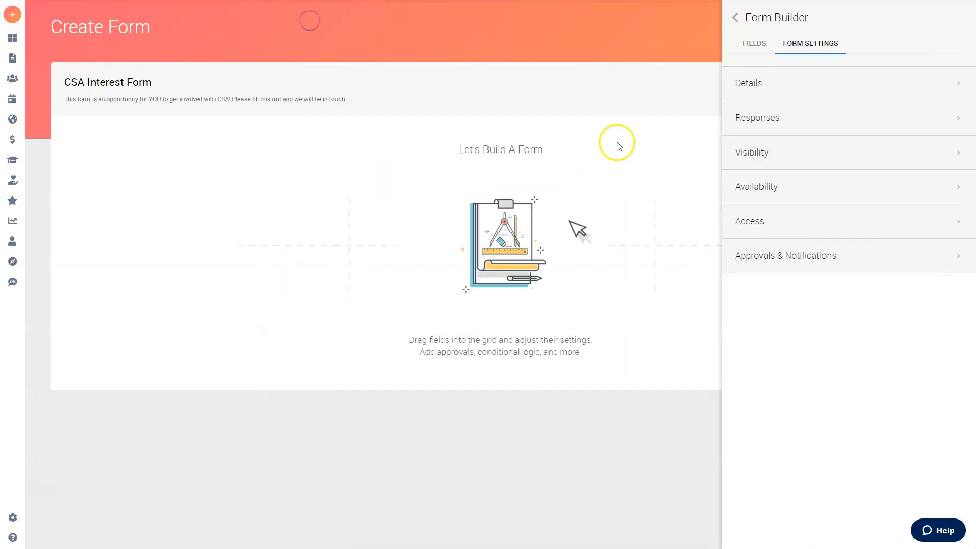
- Drag a Text field from the fields palette onto the form
click(757, 43)
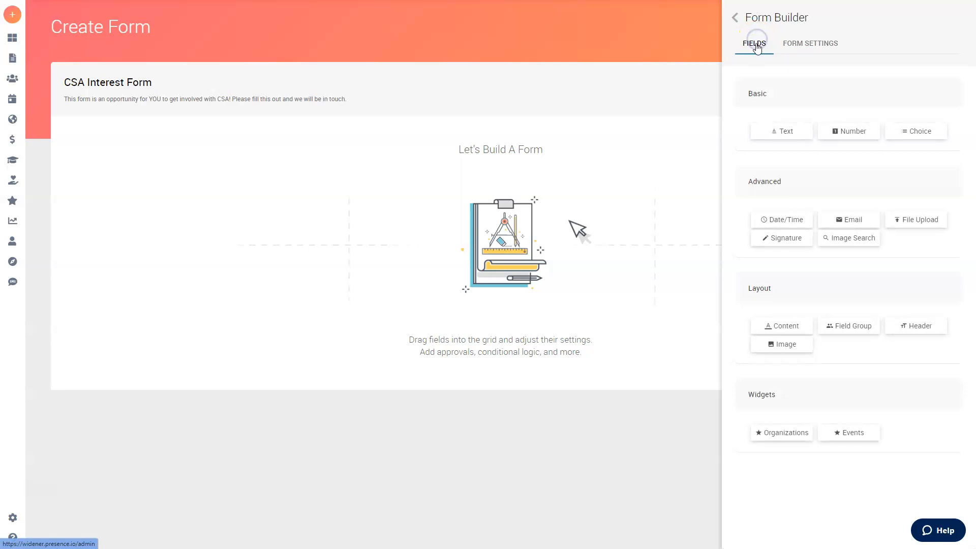
click(733, 20)
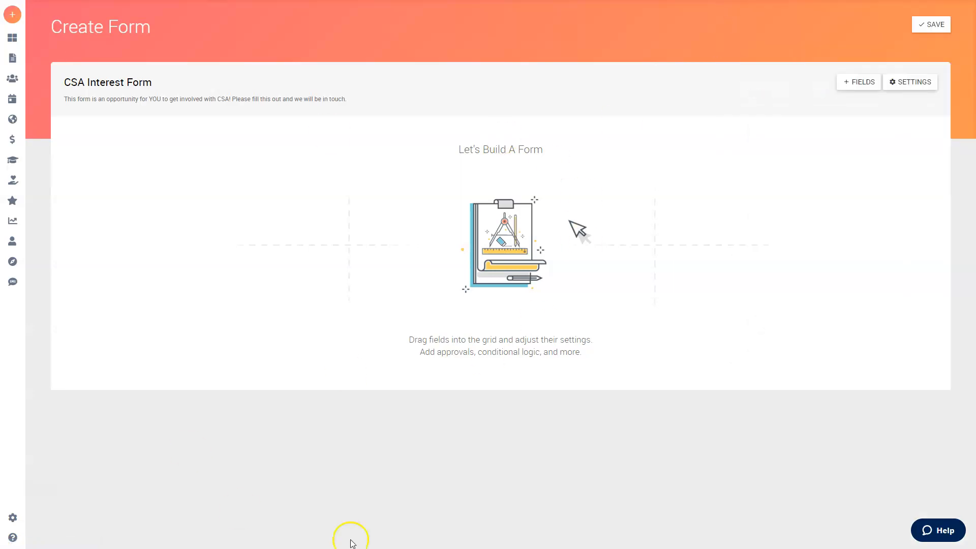
click(858, 83)
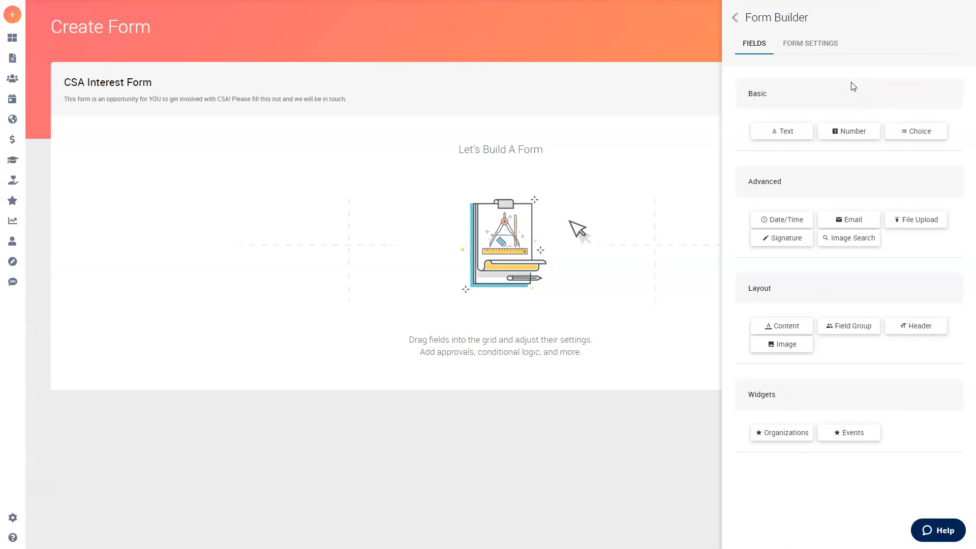
click(792, 133)
drag(792, 133, 237, 143)
click(273, 196)
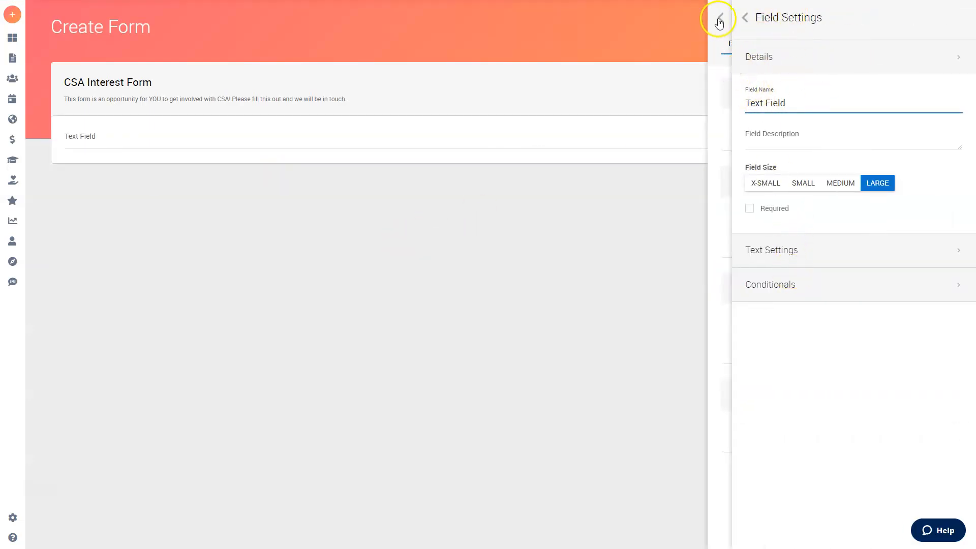
- Rename the text field to 'Name' and clear its description
triple_click(823, 103)
text(Name)
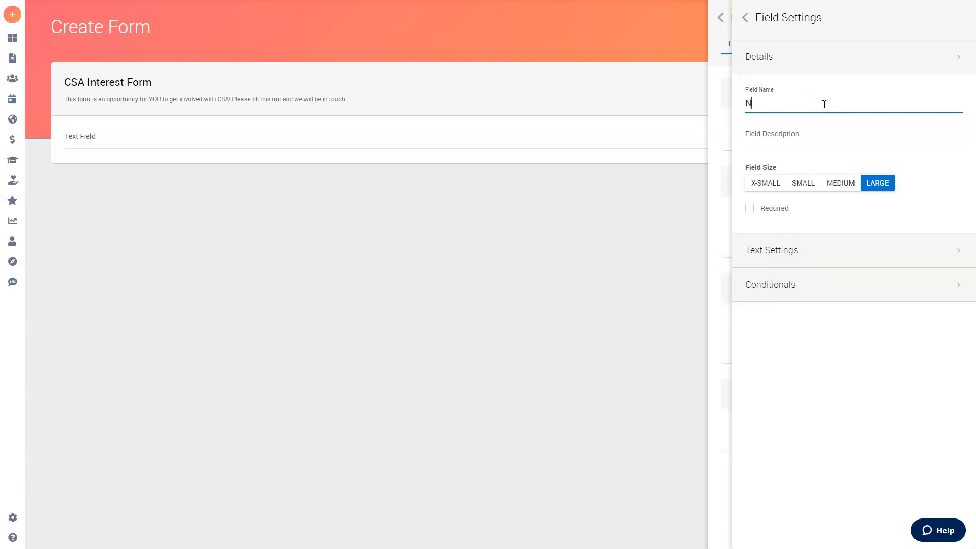
click(804, 143)
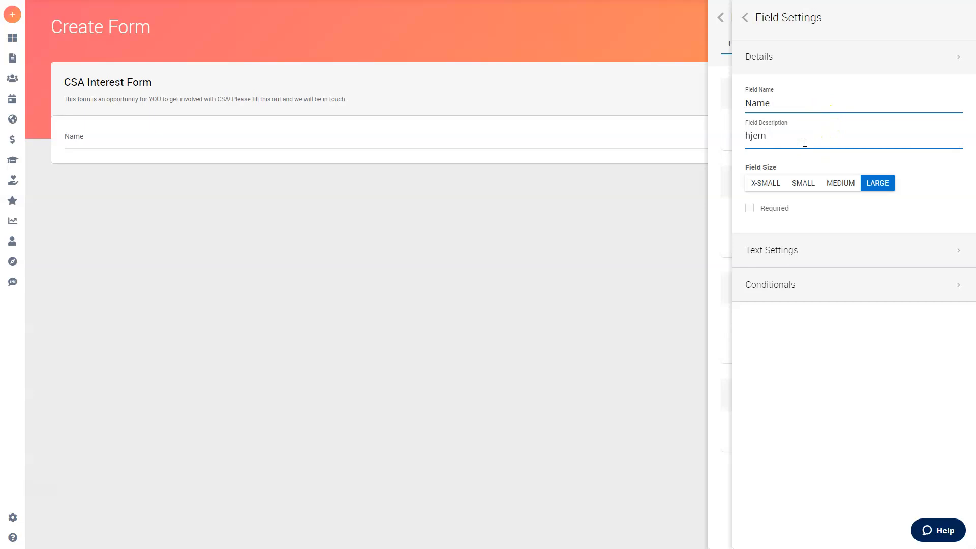
triple_click(812, 140)
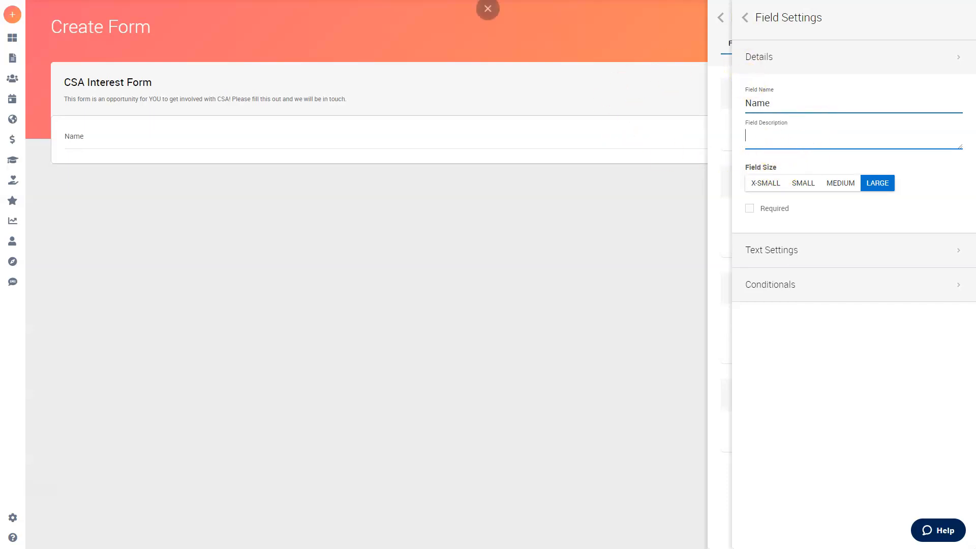
click(722, 16)
click(747, 19)
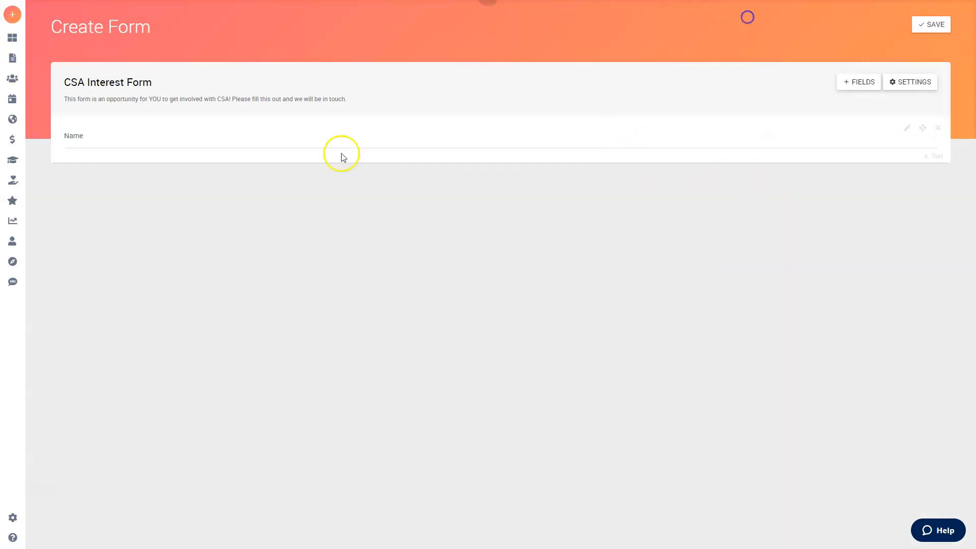
- Set the Name field's size to X-Small and tick Required
click(906, 130)
click(848, 185)
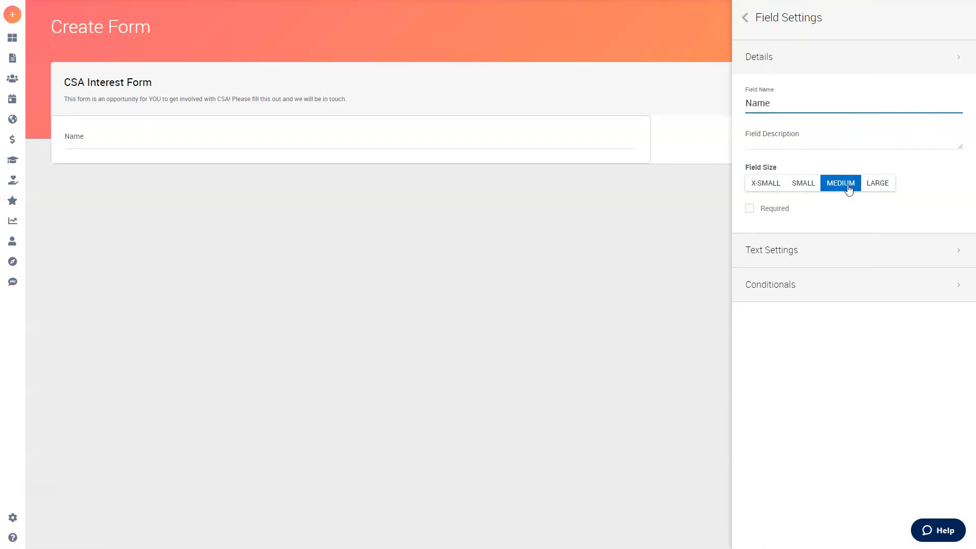
click(810, 185)
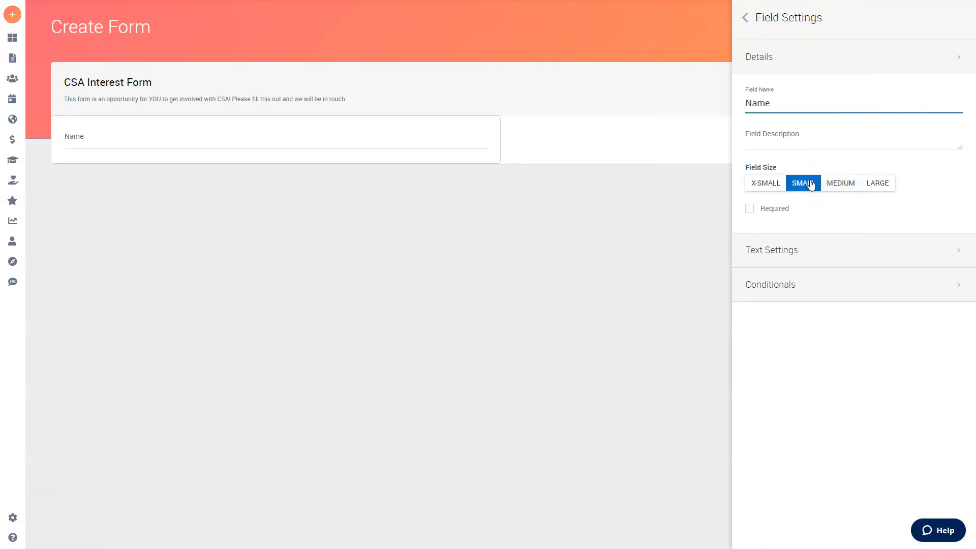
click(766, 184)
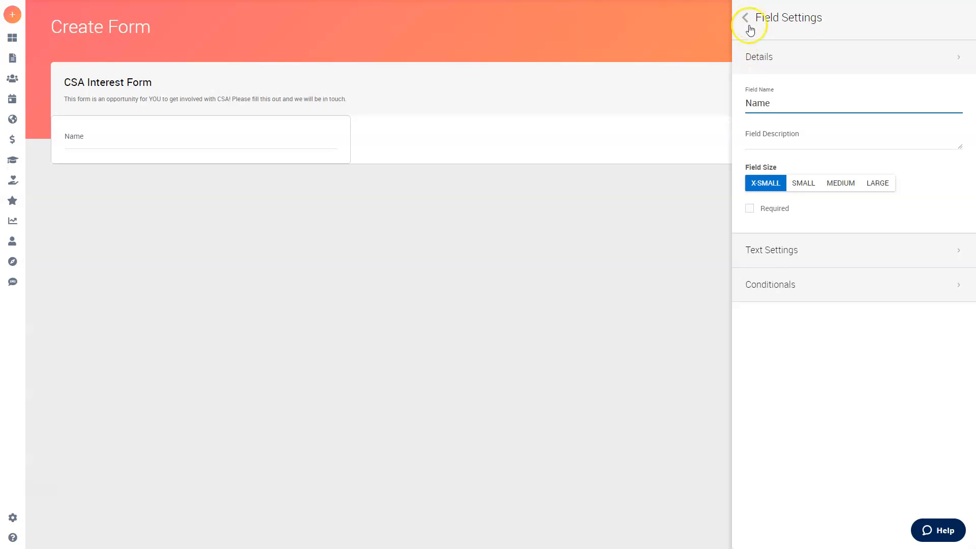
click(749, 27)
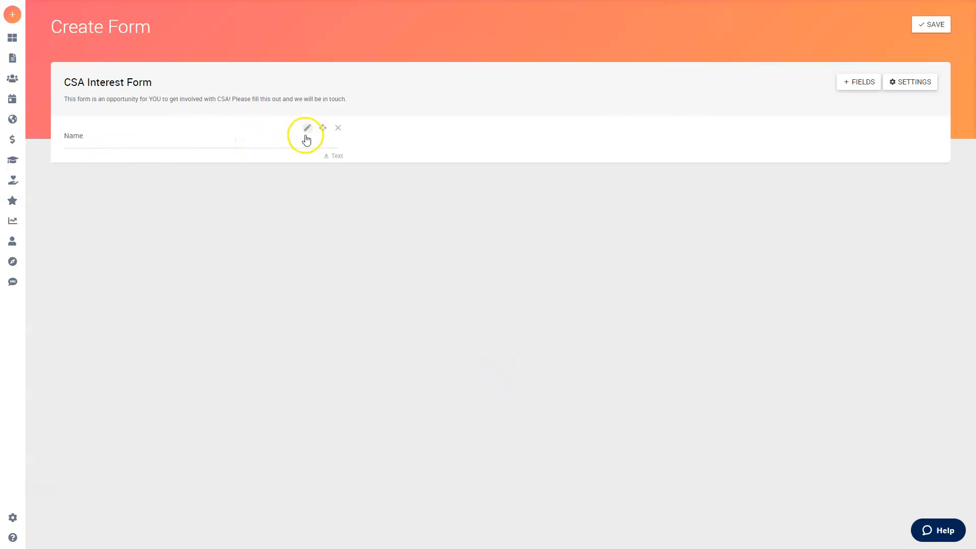
click(305, 135)
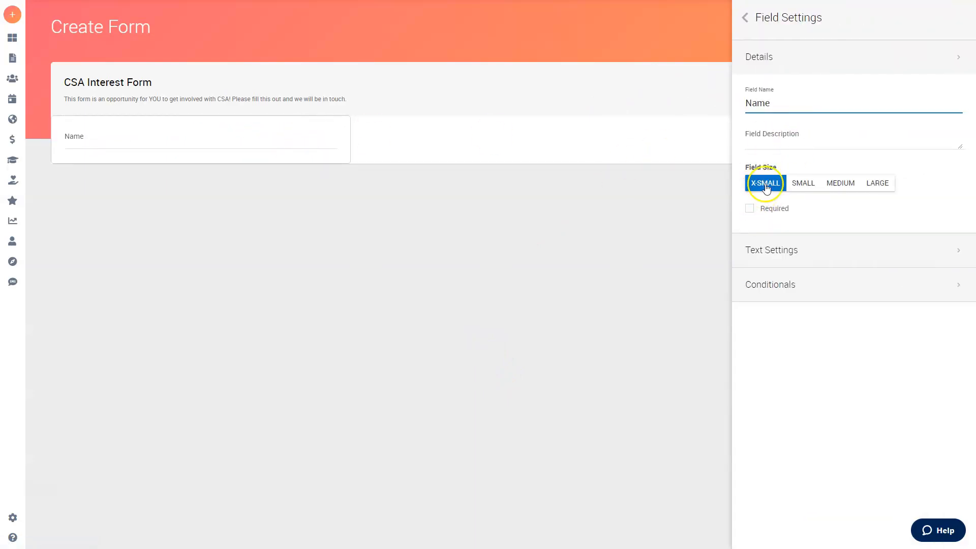
click(751, 209)
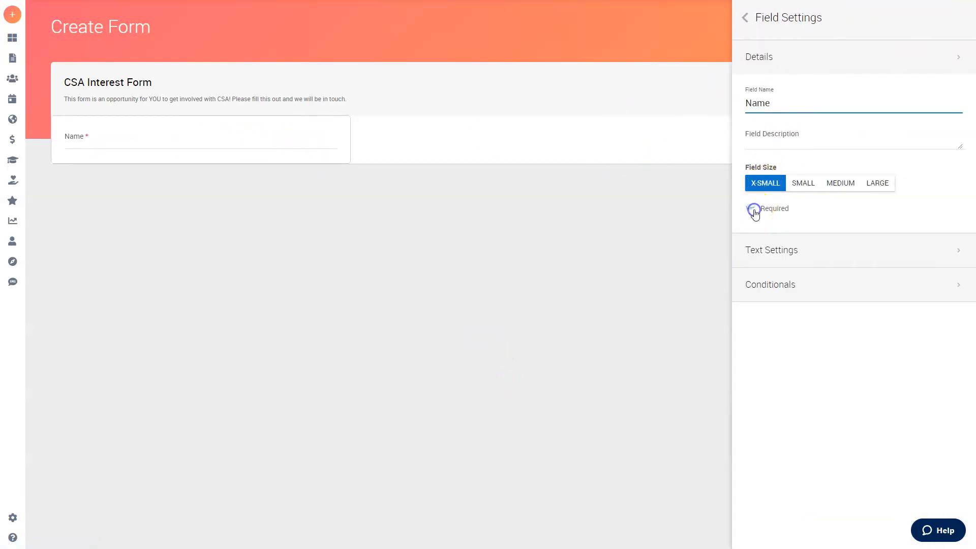
click(799, 68)
- Try the Paragraph and Rich Text display styles on Name and toggle the rich-text toolbar
click(784, 105)
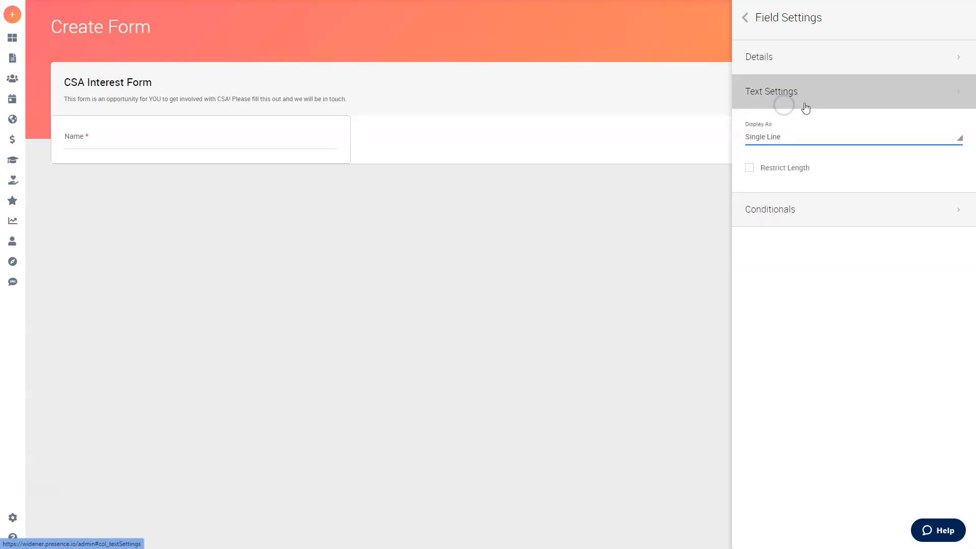
click(798, 139)
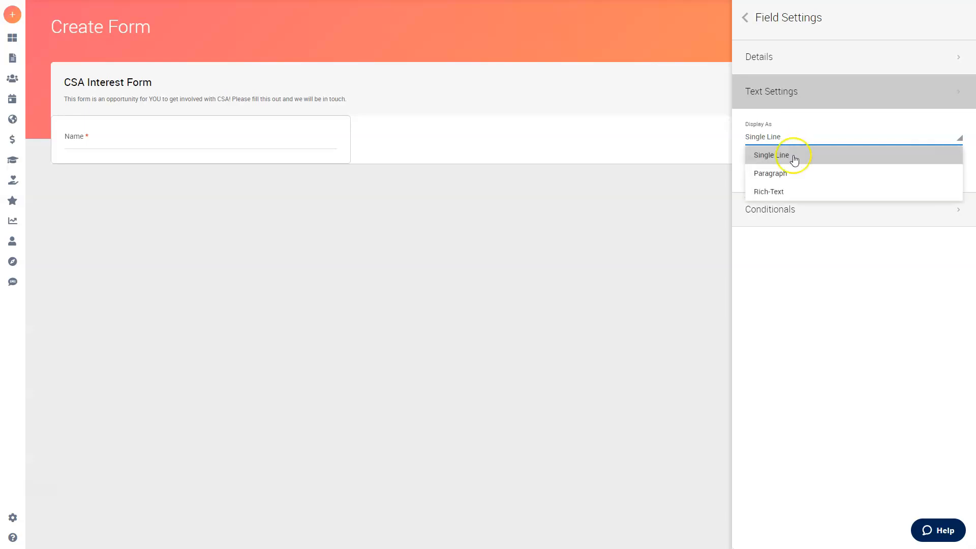
click(770, 175)
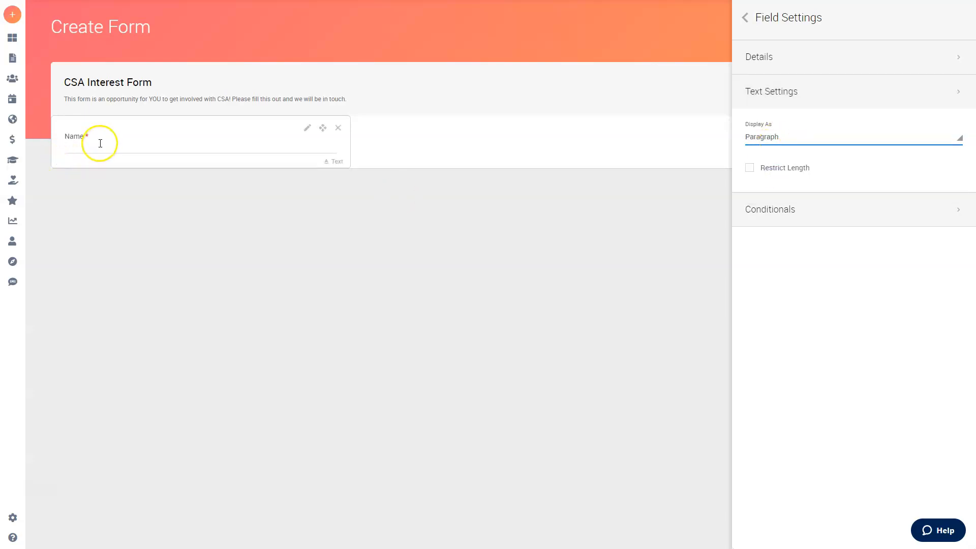
click(819, 142)
click(789, 191)
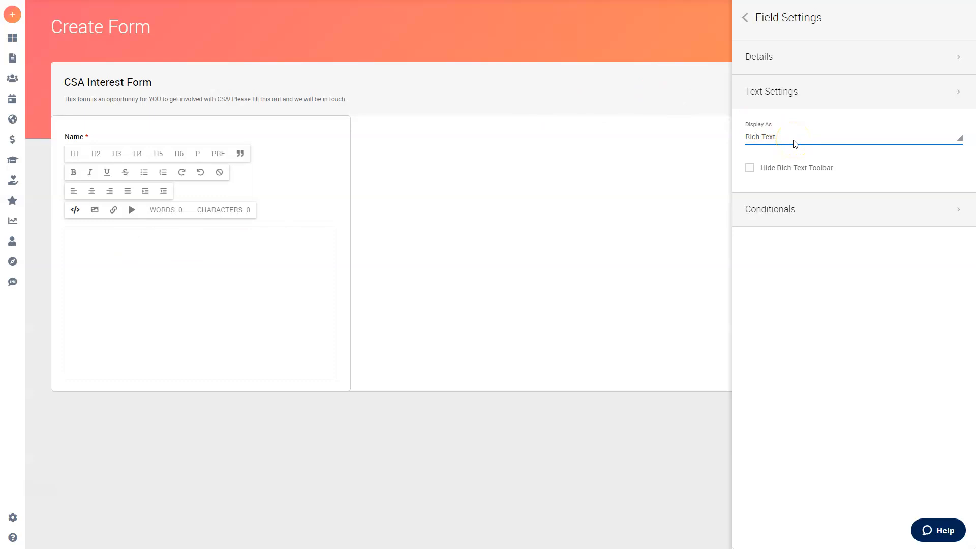
click(795, 144)
click(819, 93)
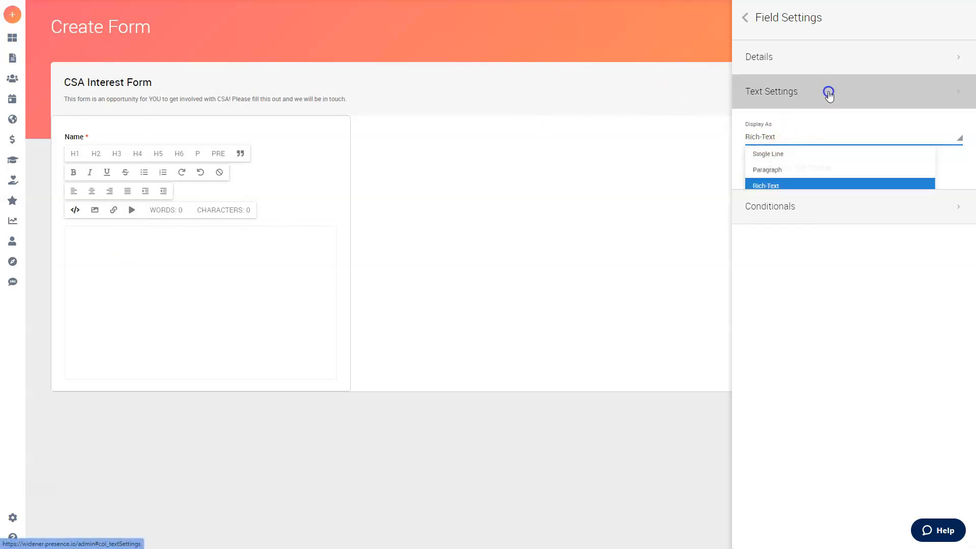
click(819, 93)
click(762, 169)
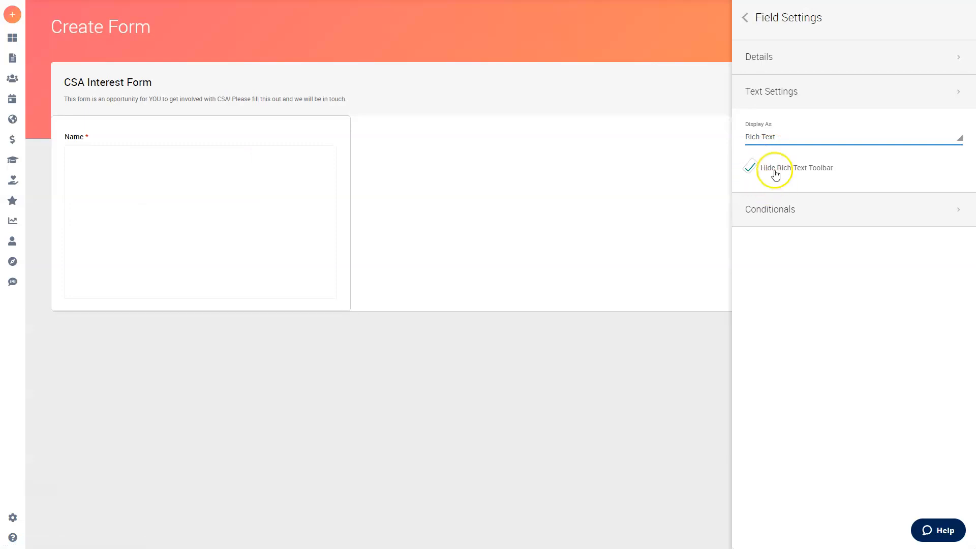
click(749, 168)
- Display the Name field as Single Line and return to the field palette
click(773, 140)
click(768, 155)
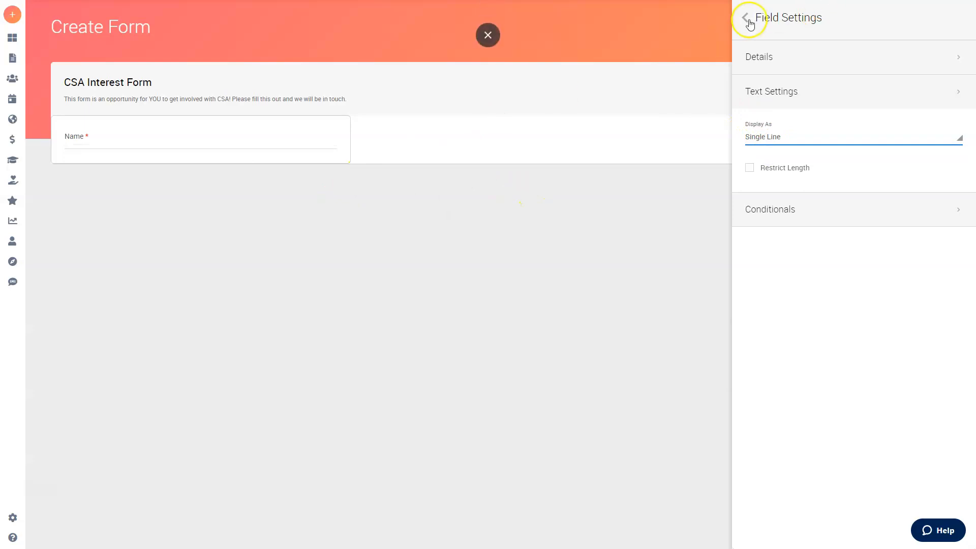
click(746, 19)
click(862, 84)
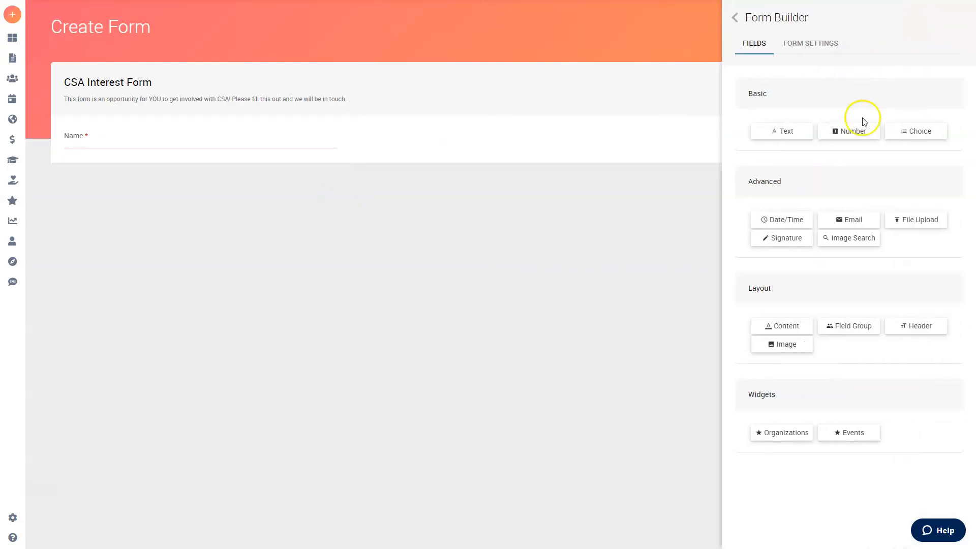
- Add an Email field below Name titled 'Widener Email', X-Small and Required
drag(855, 224, 429, 159)
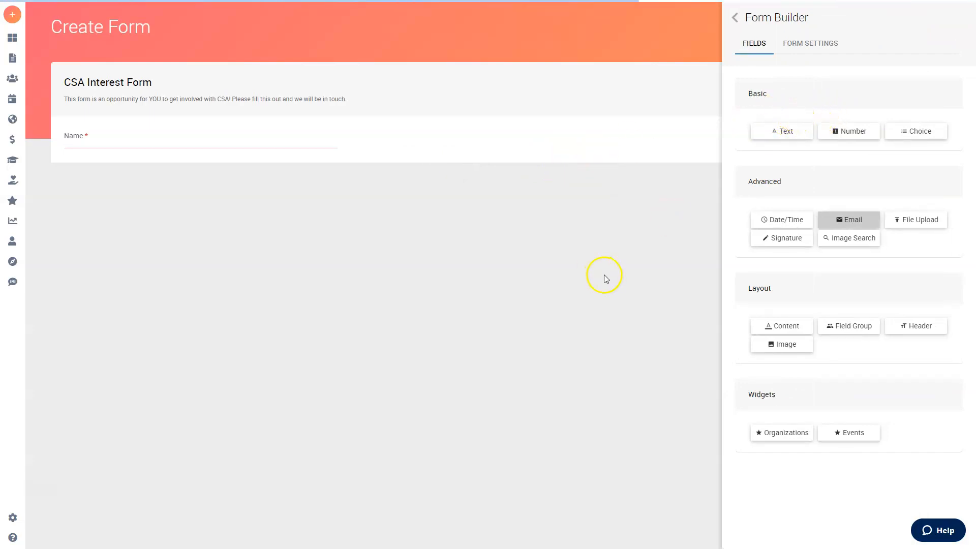
triple_click(787, 103)
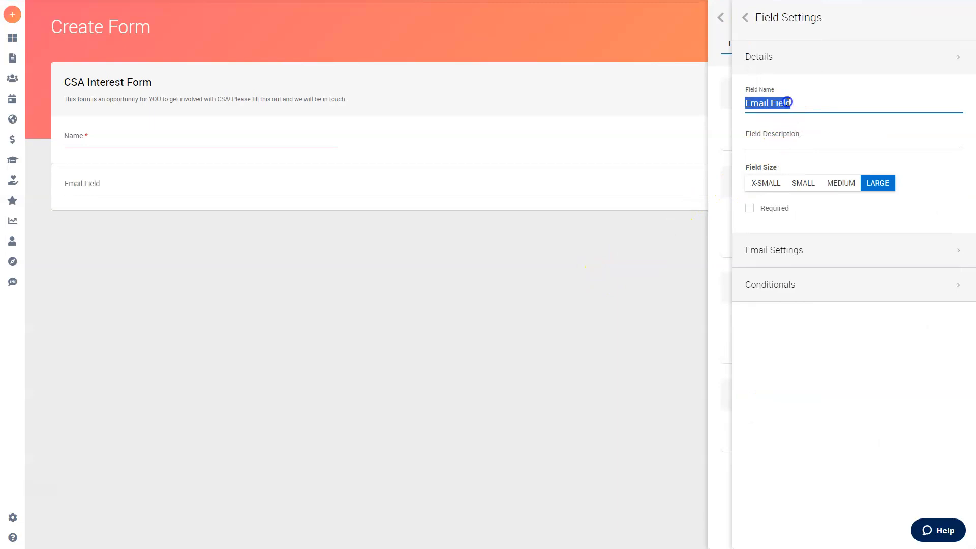
text(Widener Email)
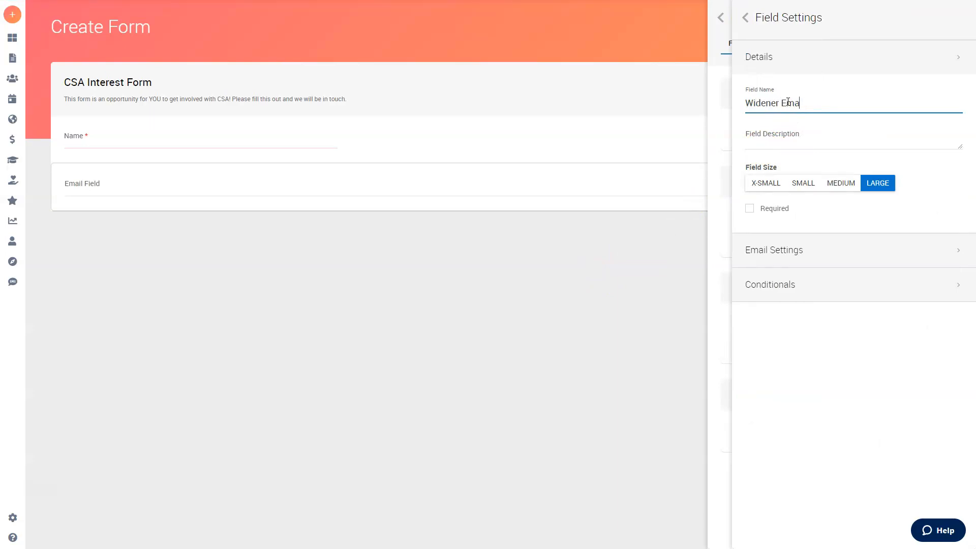
click(766, 183)
click(750, 213)
click(780, 54)
- Enable Check if valid person in Email Settings, leaving domain restriction and confirmation off
click(786, 94)
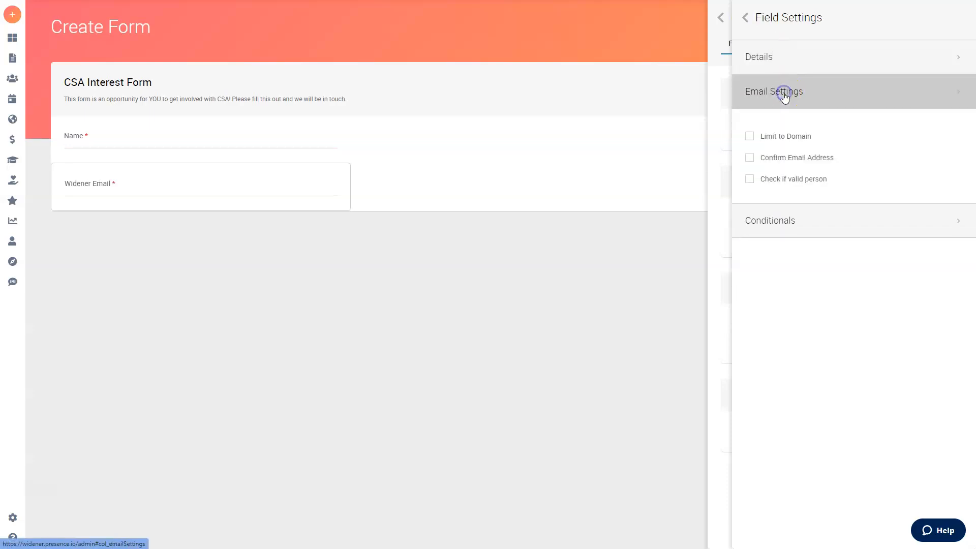
click(779, 68)
click(753, 137)
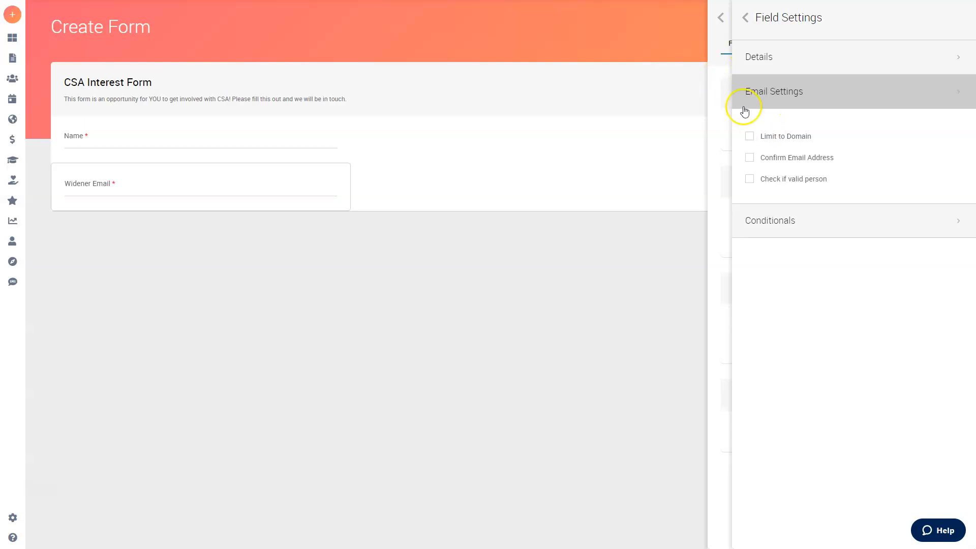
click(750, 136)
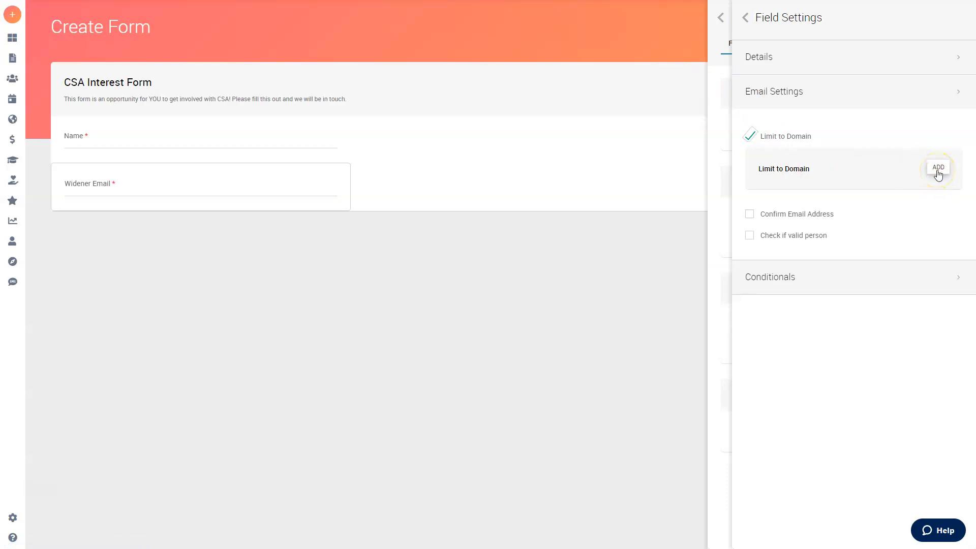
mouse_move(5, 222)
click(751, 139)
click(753, 160)
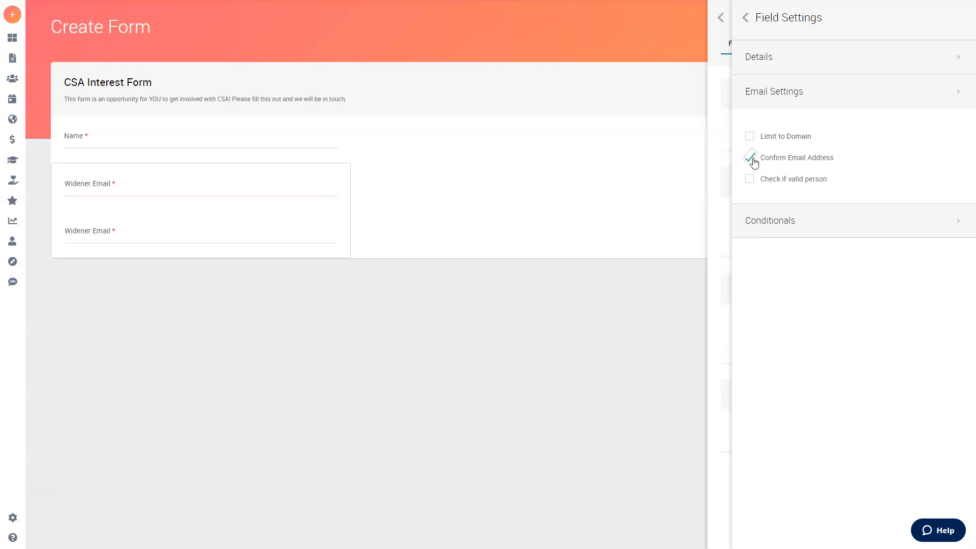
click(751, 159)
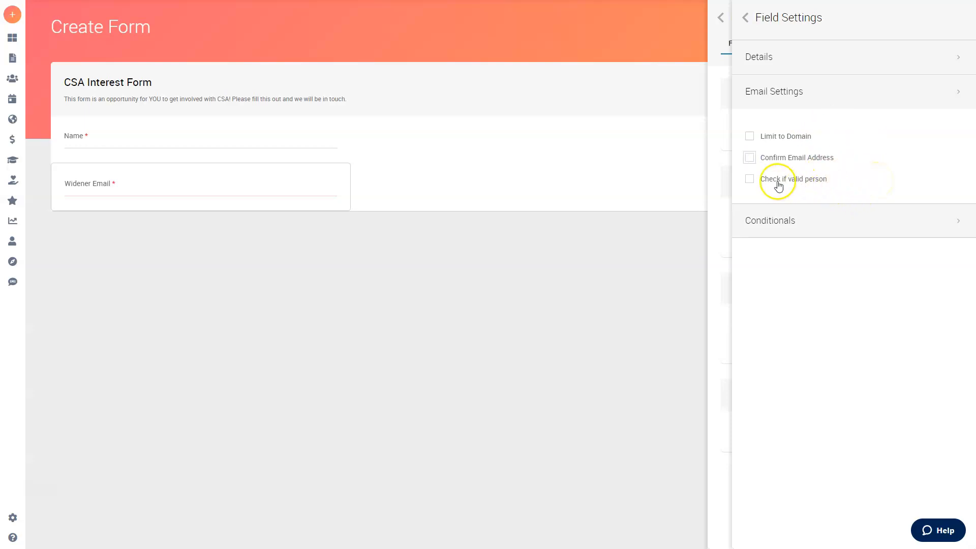
click(751, 179)
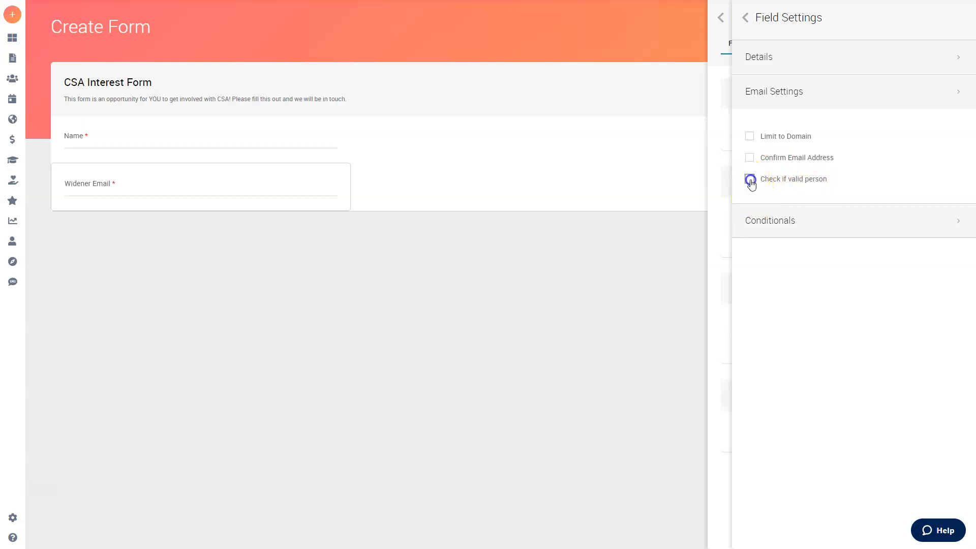
- Close the builder and autofill a student's name and email into the form
click(746, 20)
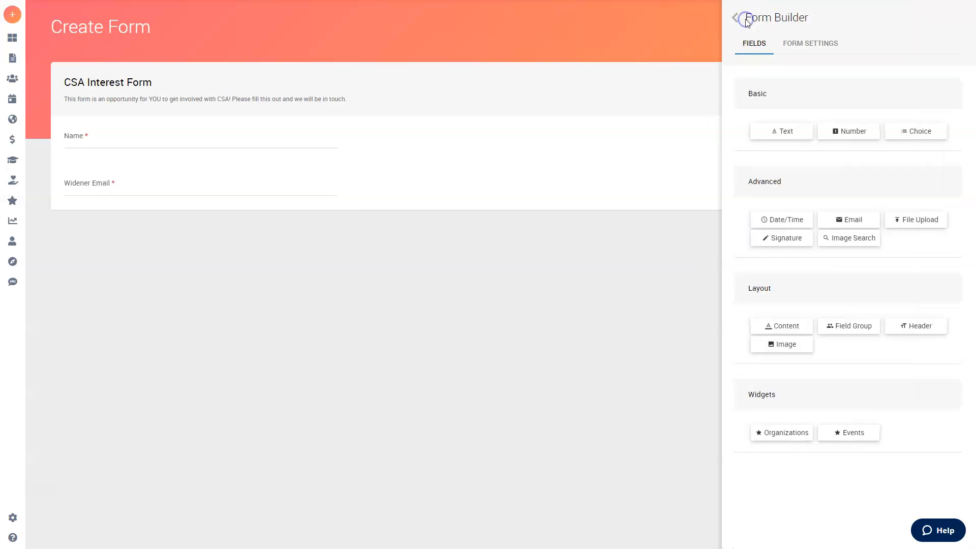
click(741, 17)
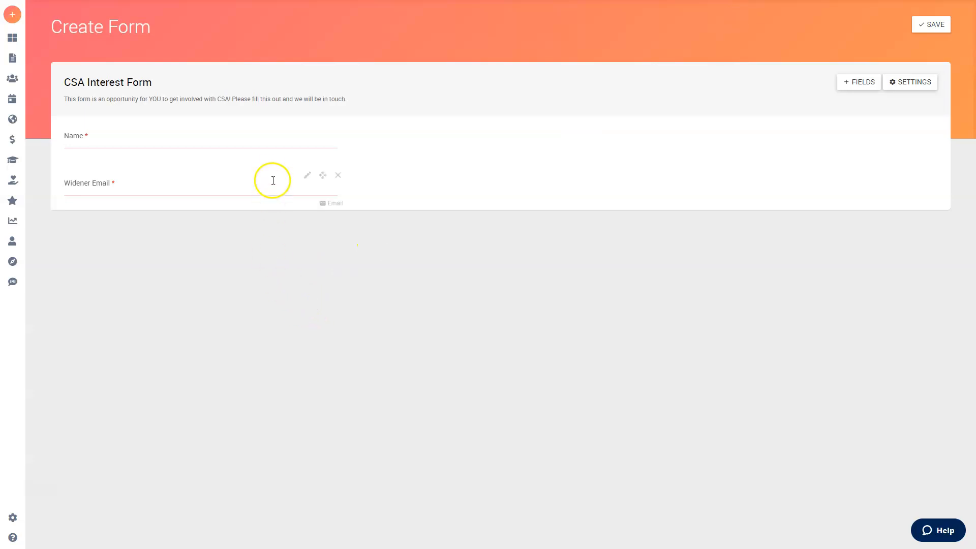
click(274, 189)
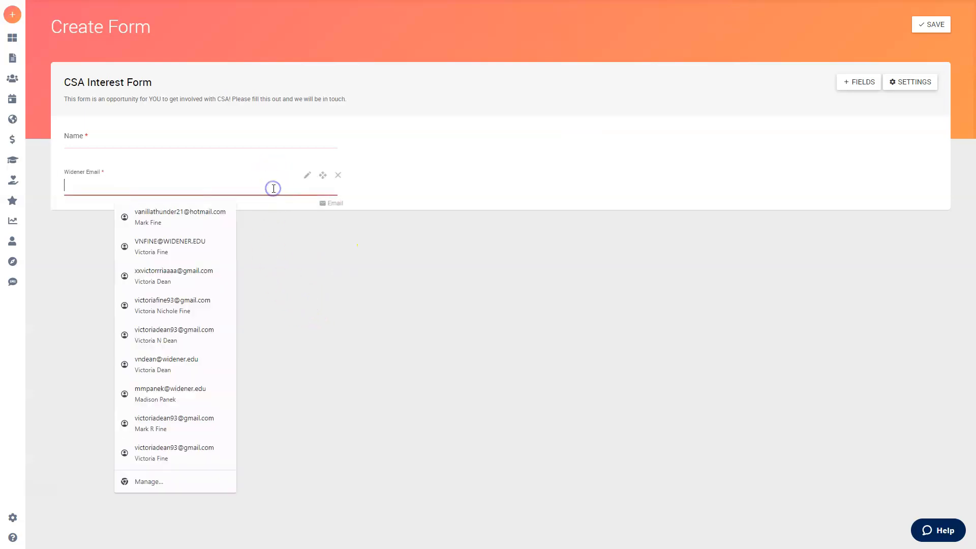
click(263, 224)
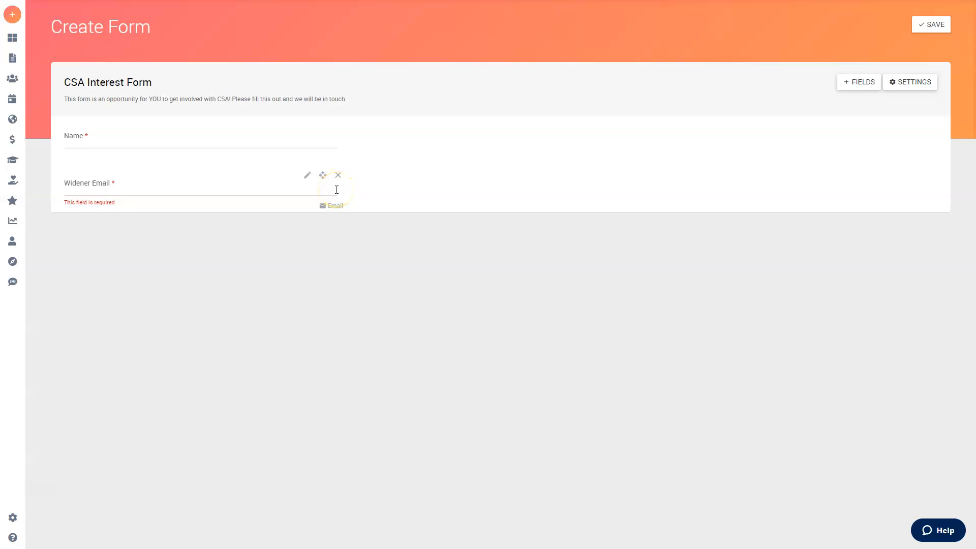
click(337, 189)
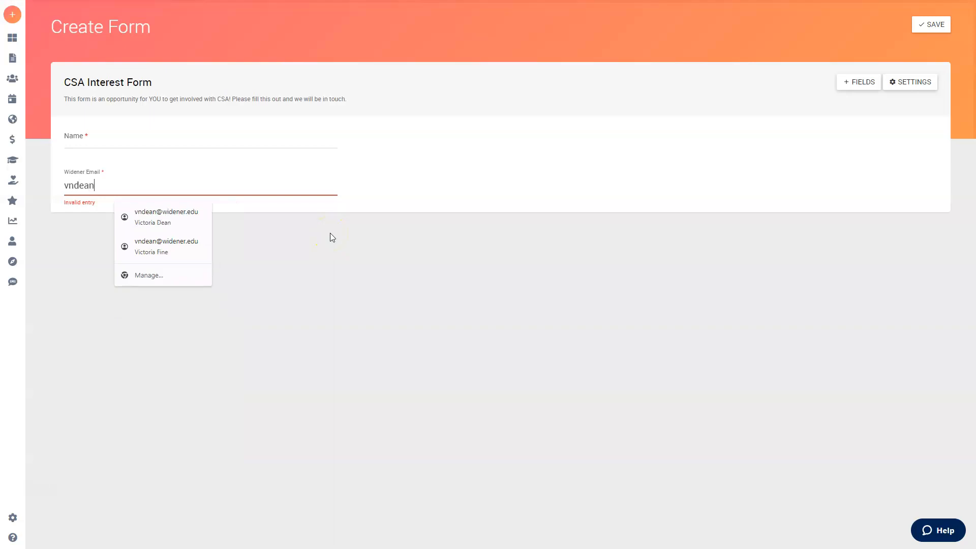
click(212, 224)
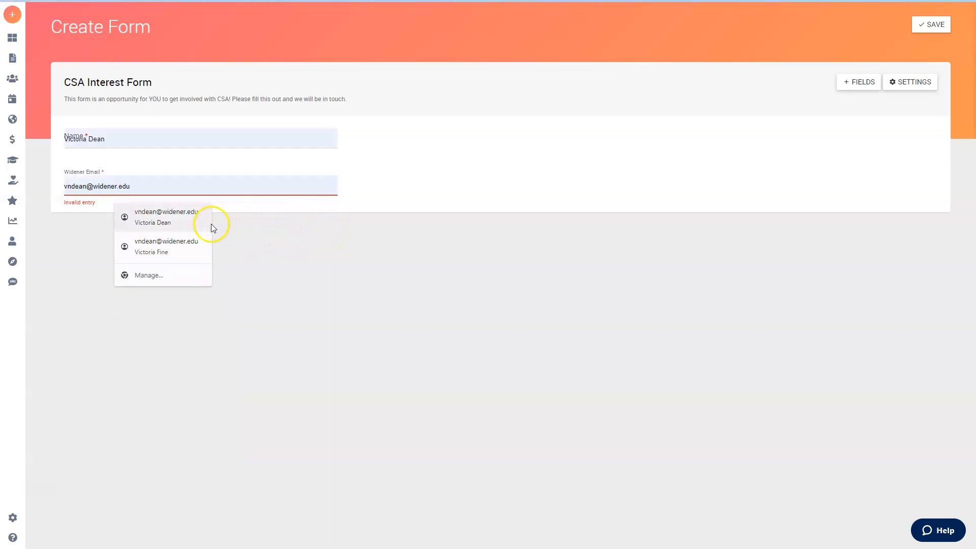
click(185, 224)
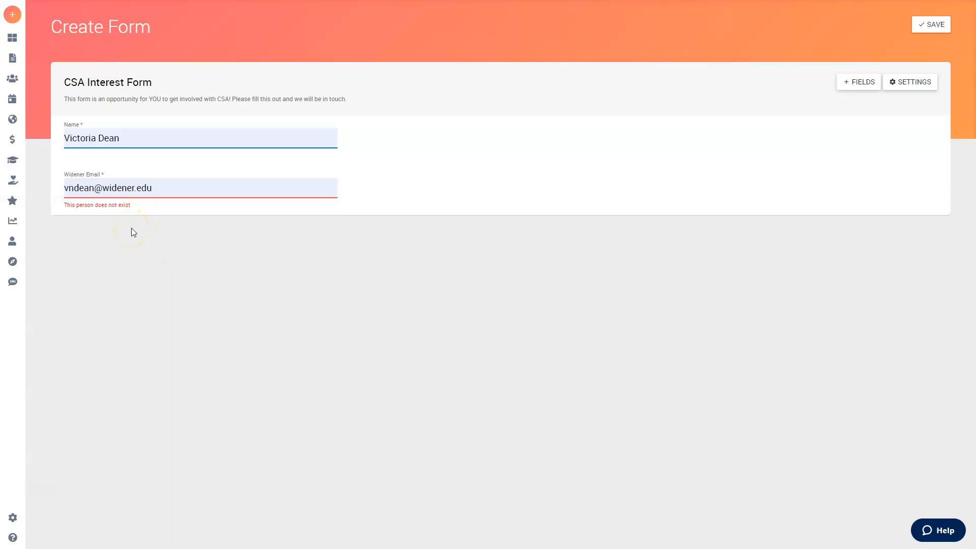
- Correct part of the Widener Email address so it passes validation
drag(96, 190, 81, 189)
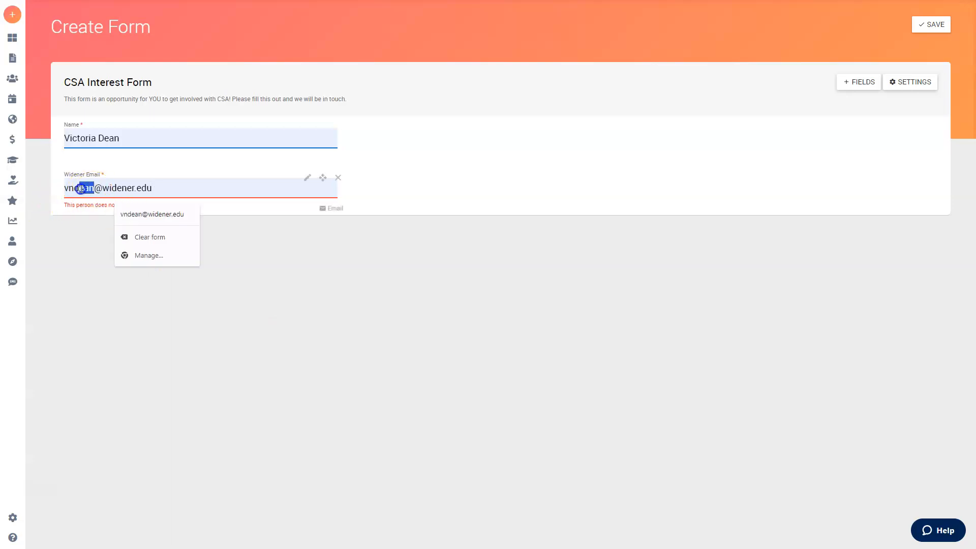
text(fine)
click(202, 256)
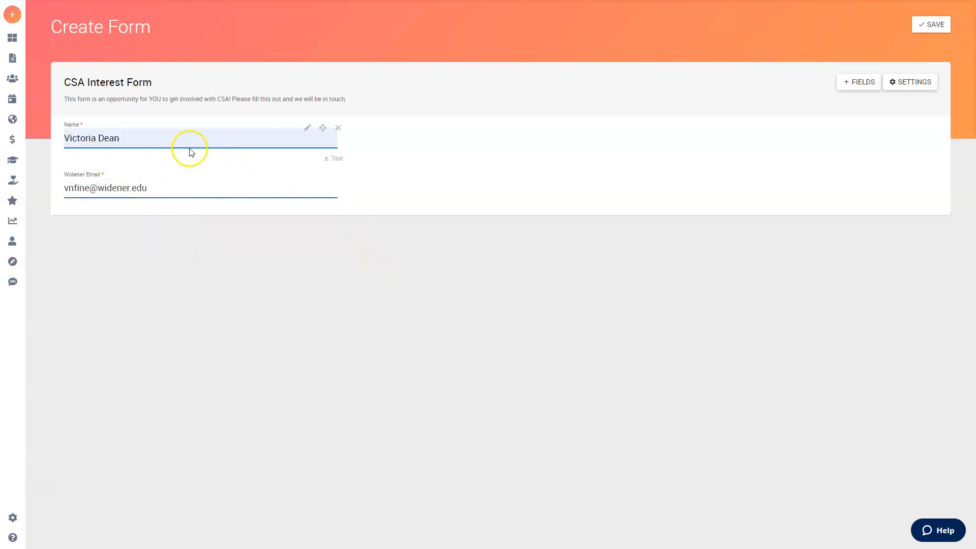
click(238, 193)
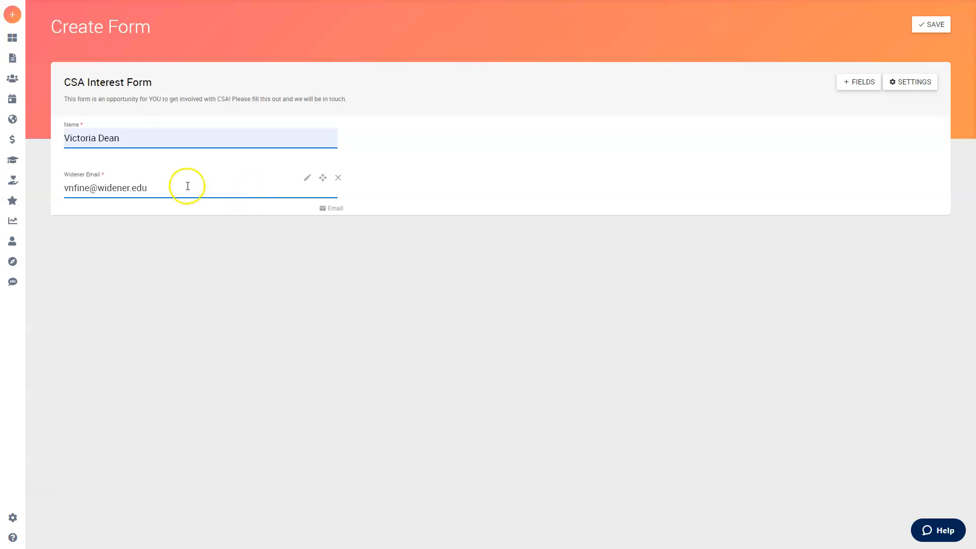
click(851, 83)
- Add a required, extra-small choice field named Class Year below the email field
drag(923, 142, 263, 212)
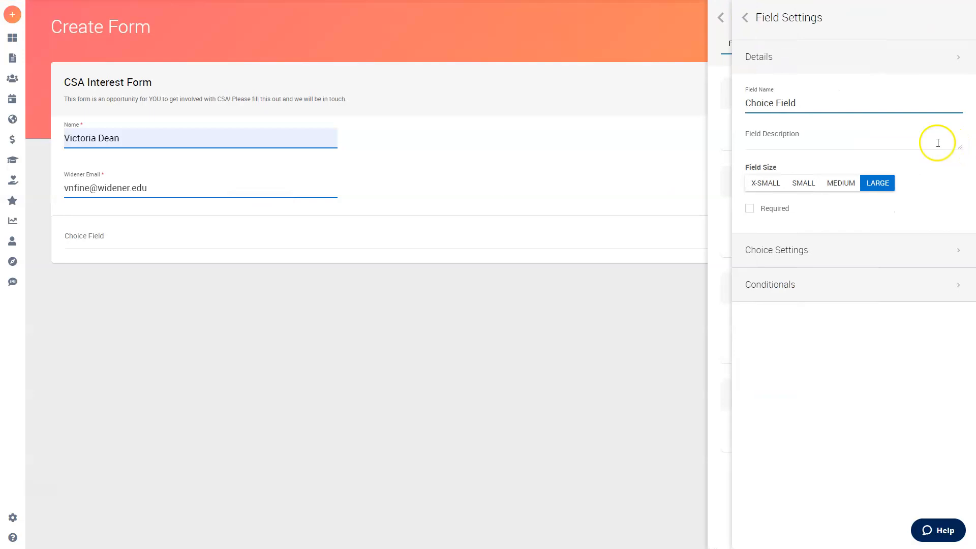
triple_click(859, 104)
text(Ca)
click(765, 208)
click(773, 184)
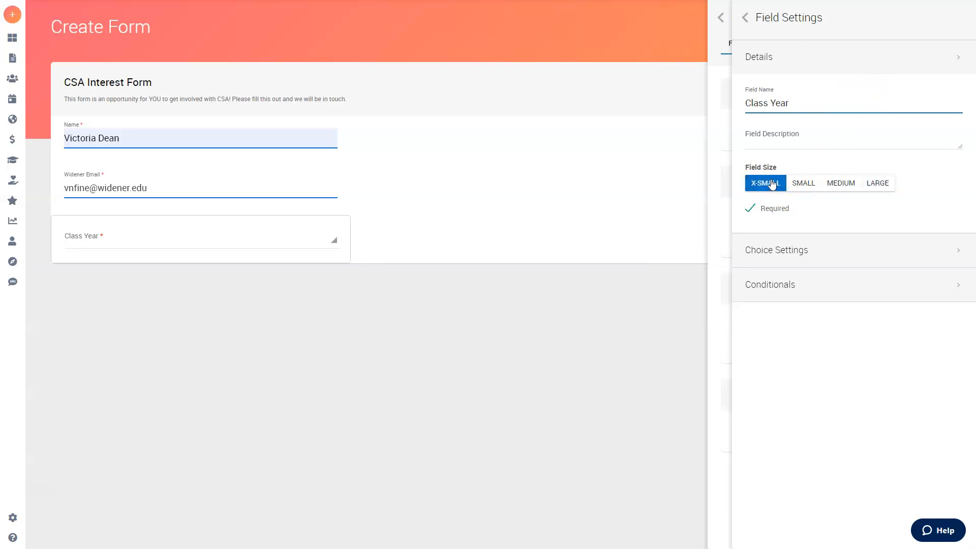
click(825, 61)
- Add answer options for the class years 2024 through 2027
click(794, 92)
click(941, 201)
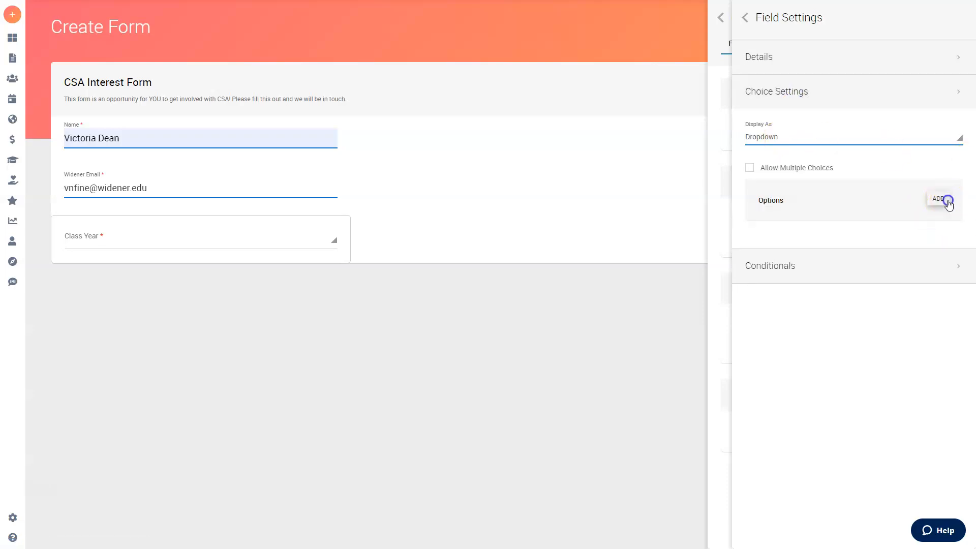
click(941, 200)
click(942, 201)
click(784, 242)
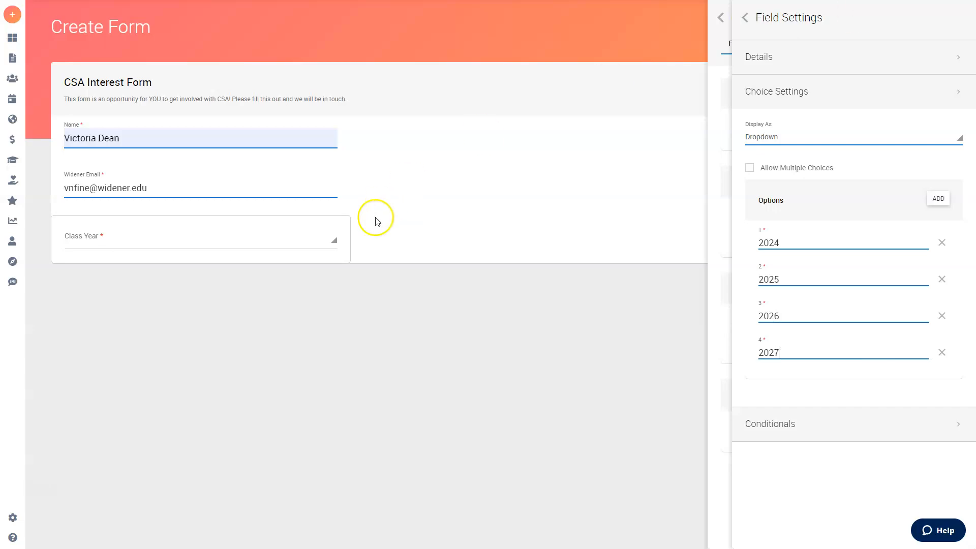
click(324, 242)
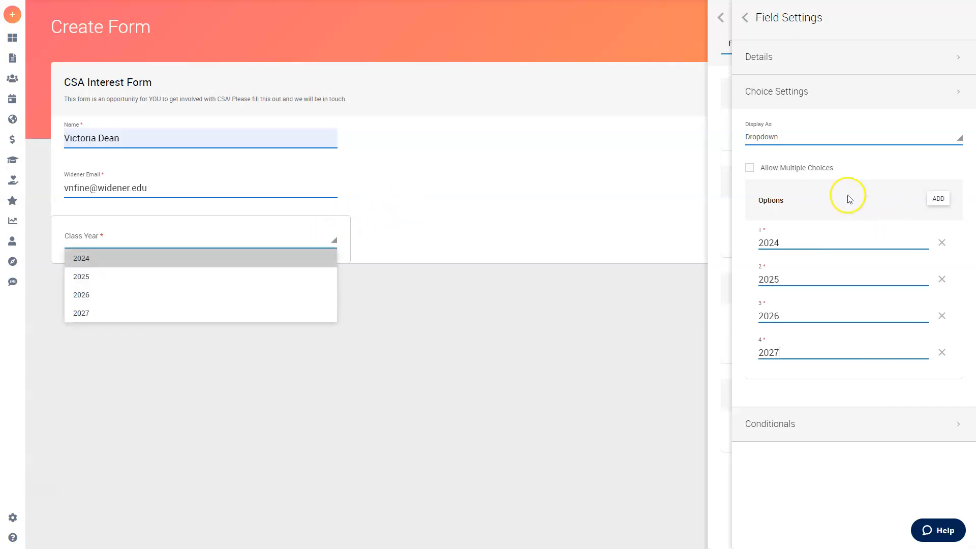
- Test multiple selection by picking 2025 and 2026 in the preview, then turn it off
click(765, 167)
click(316, 245)
click(167, 270)
click(197, 238)
click(92, 272)
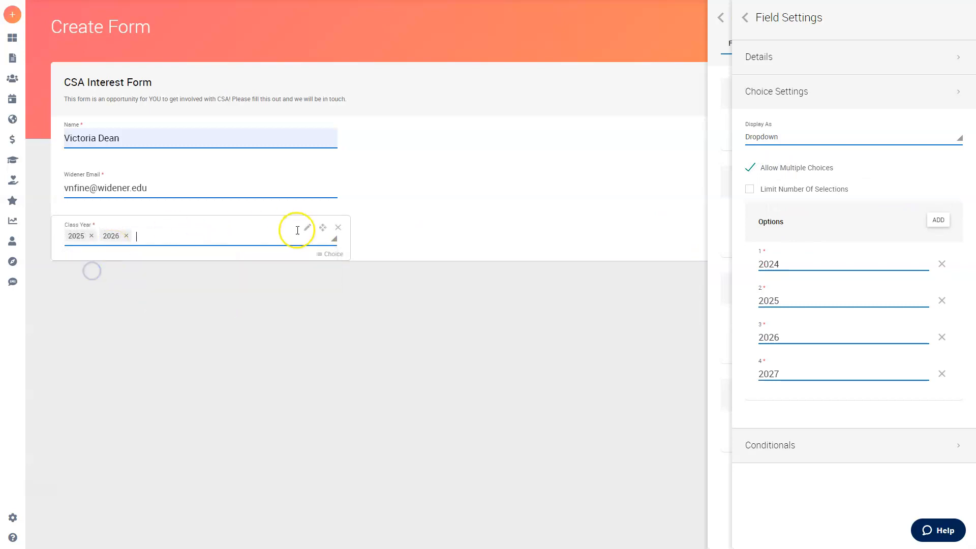
key(BackSpace)
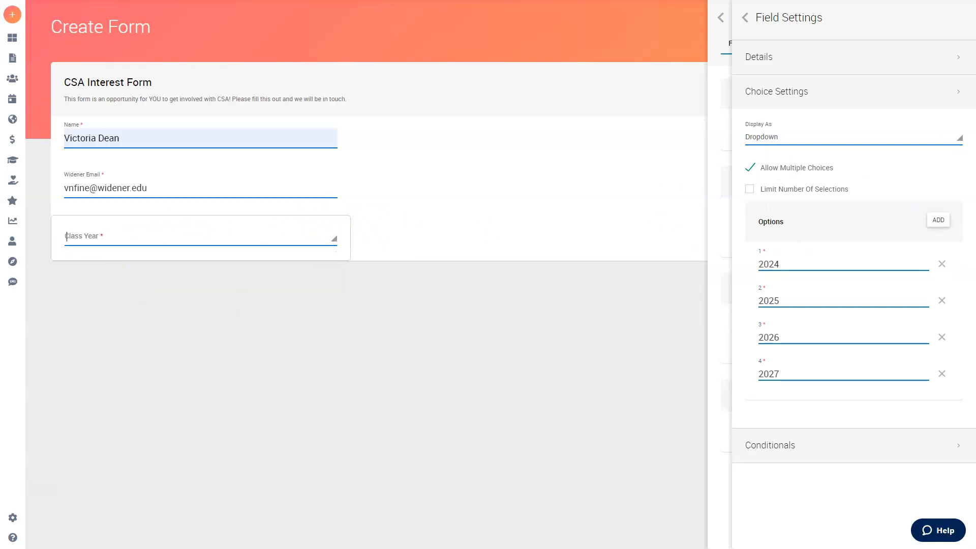
click(751, 169)
- Display the Class Year choices as List Options with only one selection allowed
click(796, 142)
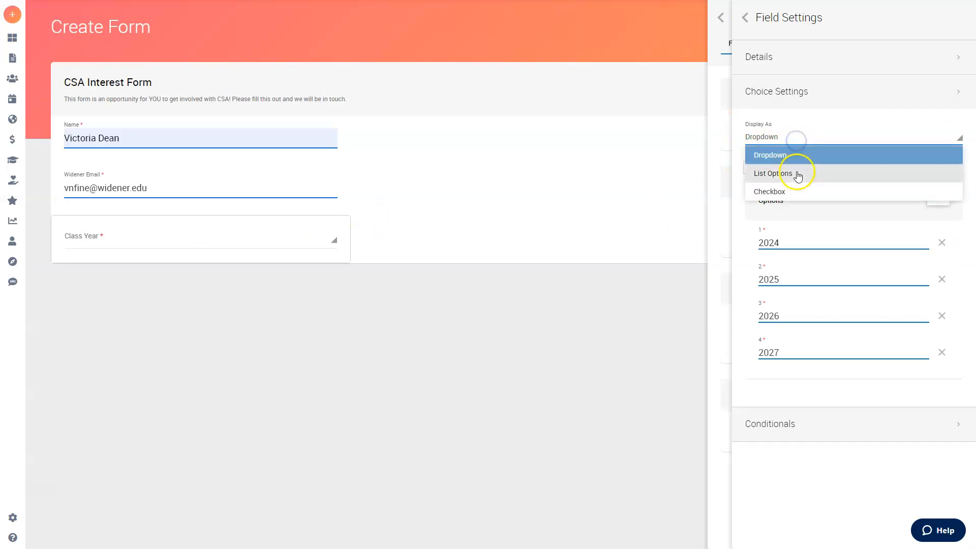
click(792, 190)
click(773, 172)
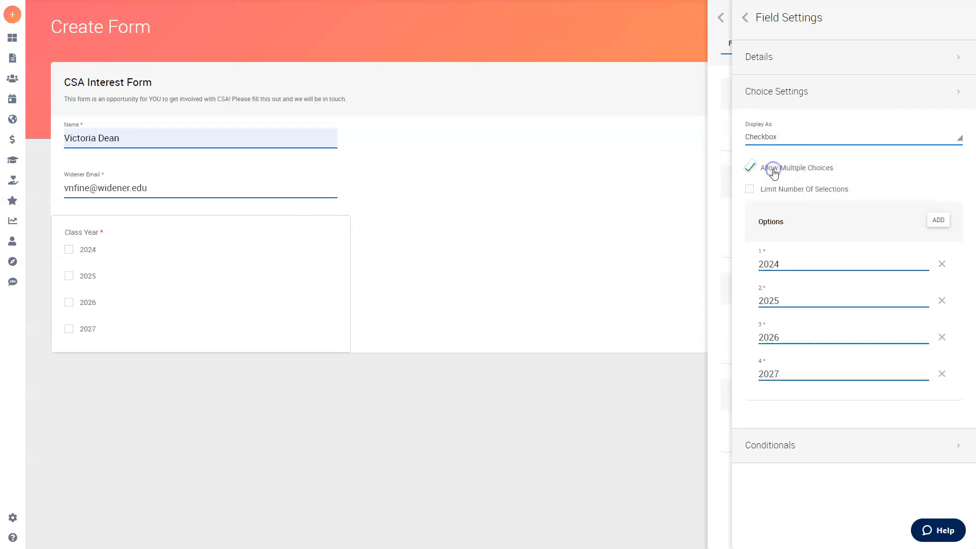
click(773, 173)
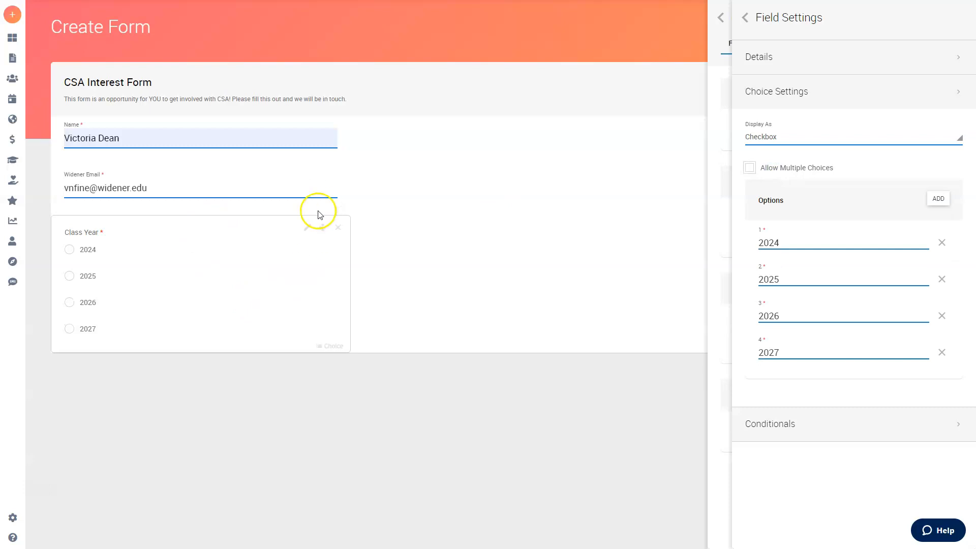
click(807, 137)
click(789, 172)
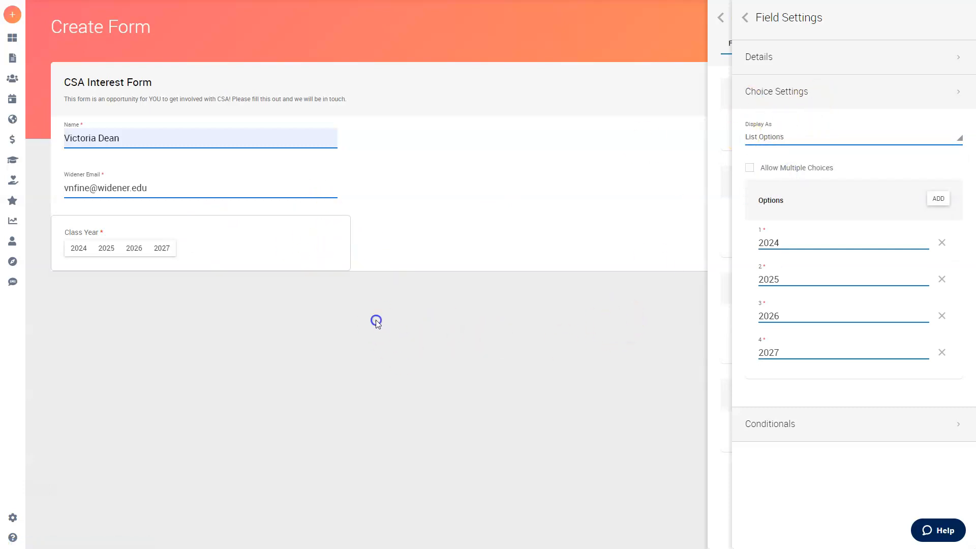
- Close the builder panel and place Class Year beside Name, with Widener Email to its right
click(750, 21)
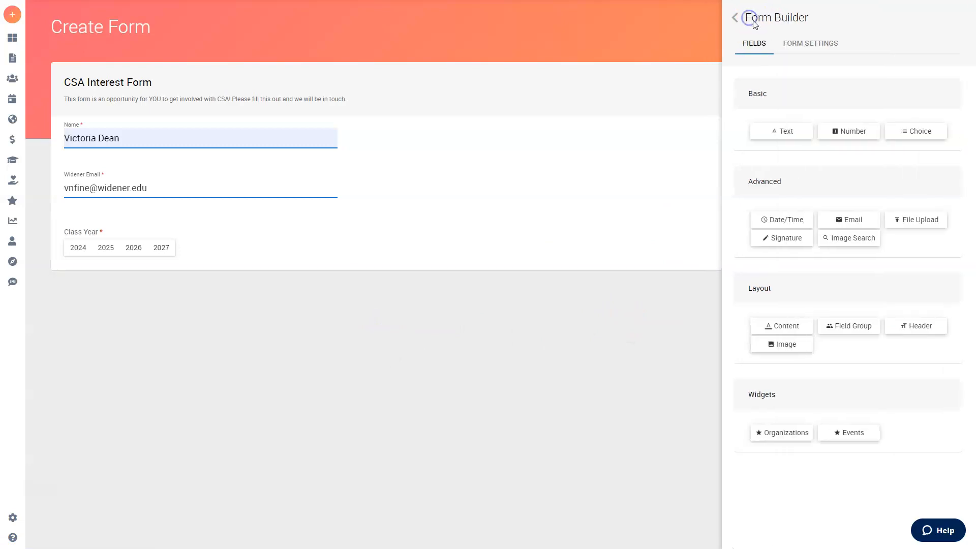
click(736, 20)
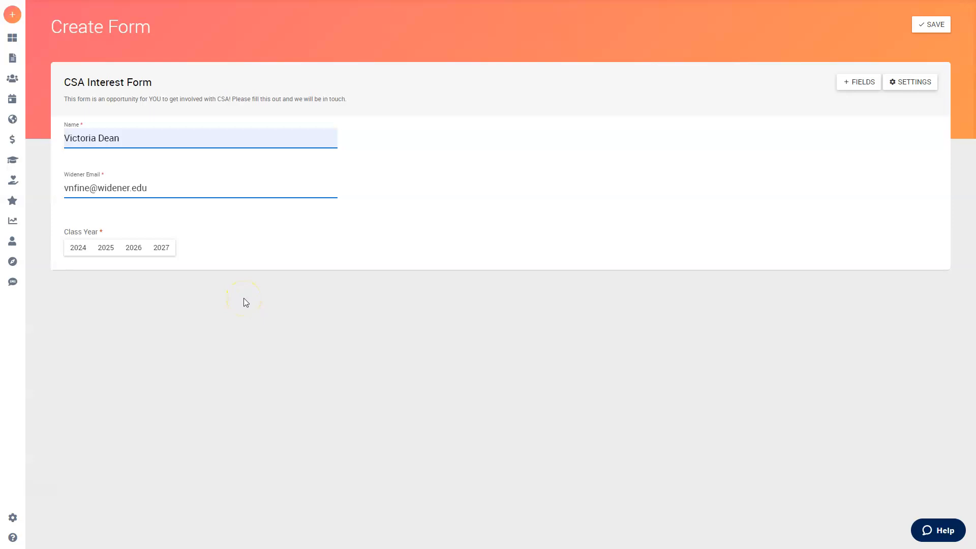
mouse_move(323, 182)
drag(323, 228, 429, 130)
drag(325, 179, 926, 135)
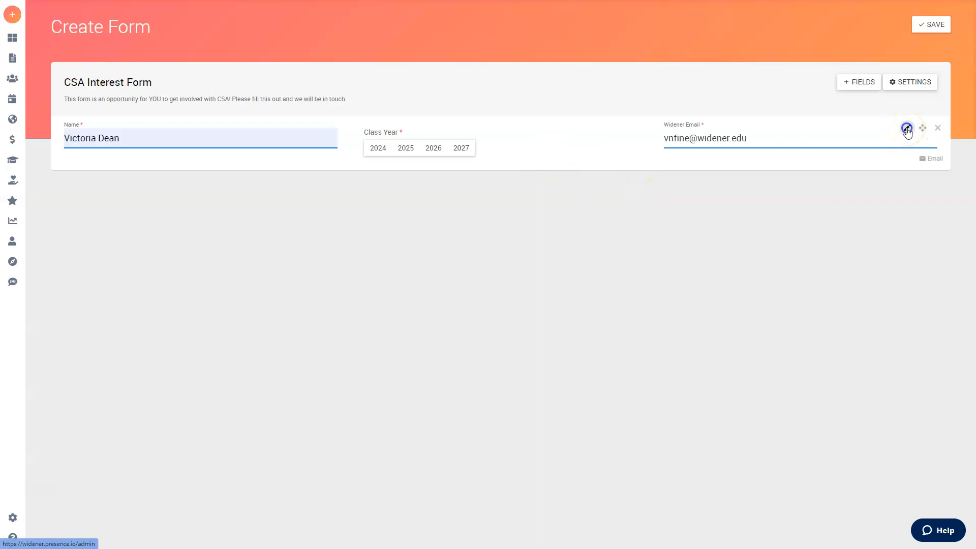
click(907, 130)
click(834, 64)
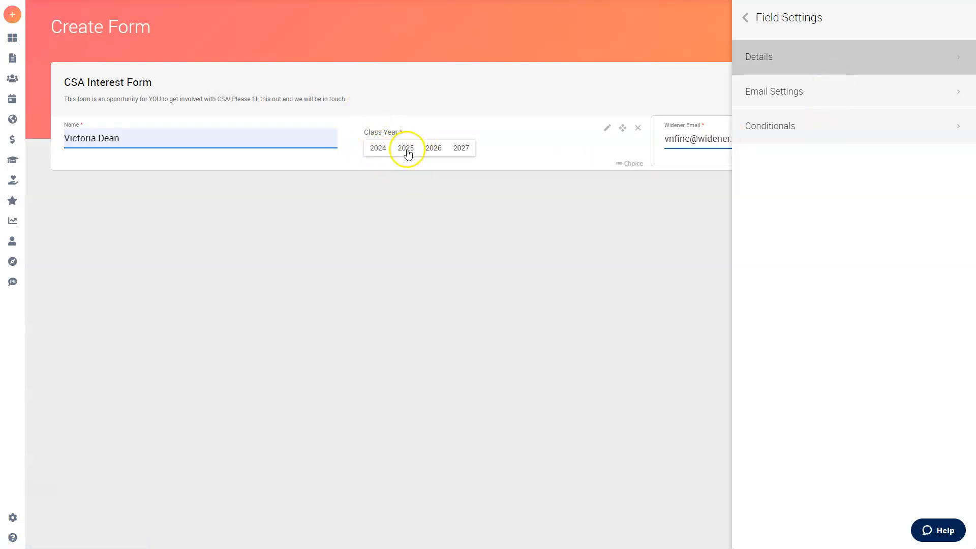
click(868, 130)
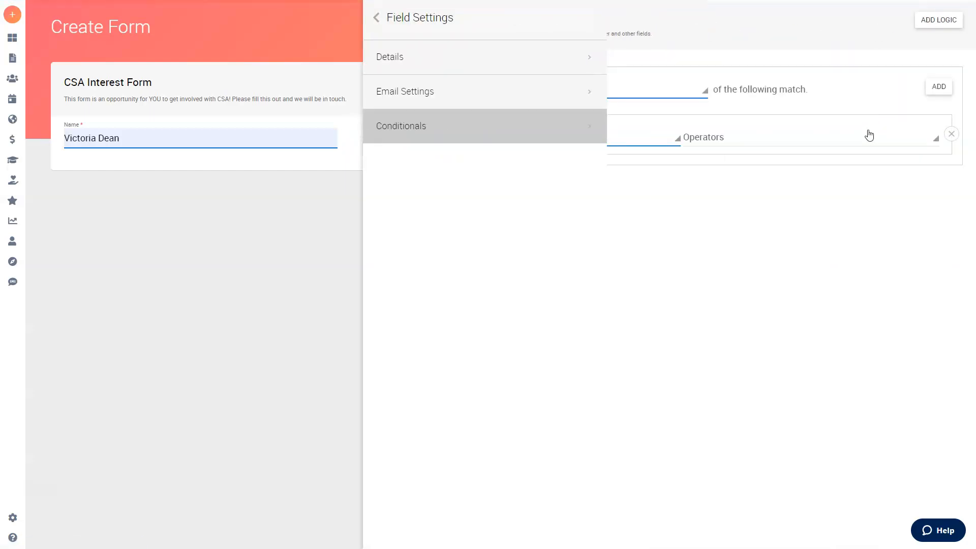
click(792, 262)
click(361, 6)
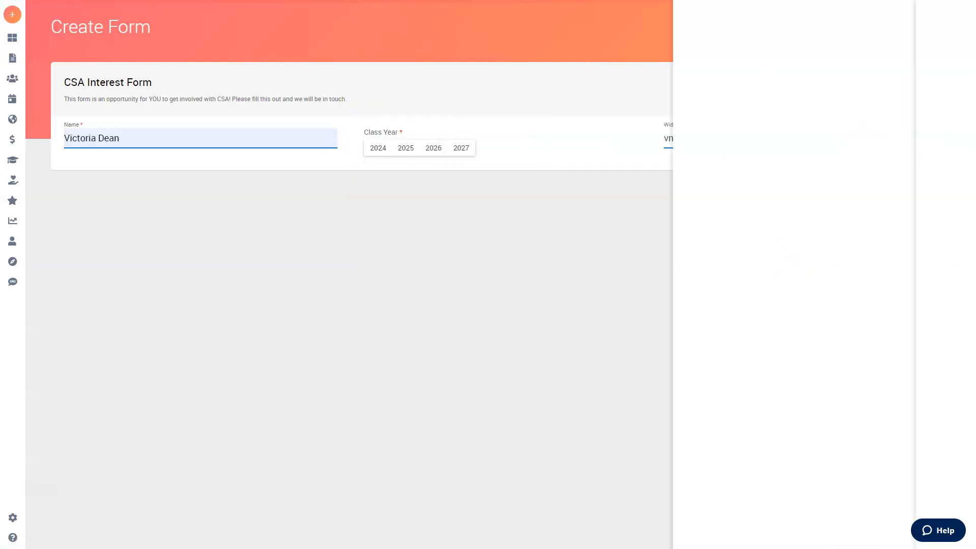
click(906, 128)
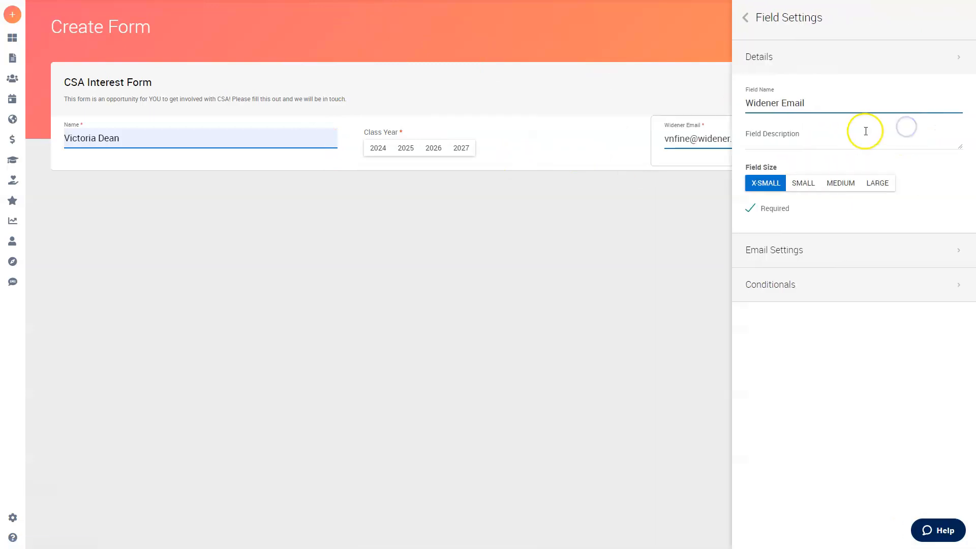
click(826, 68)
click(748, 19)
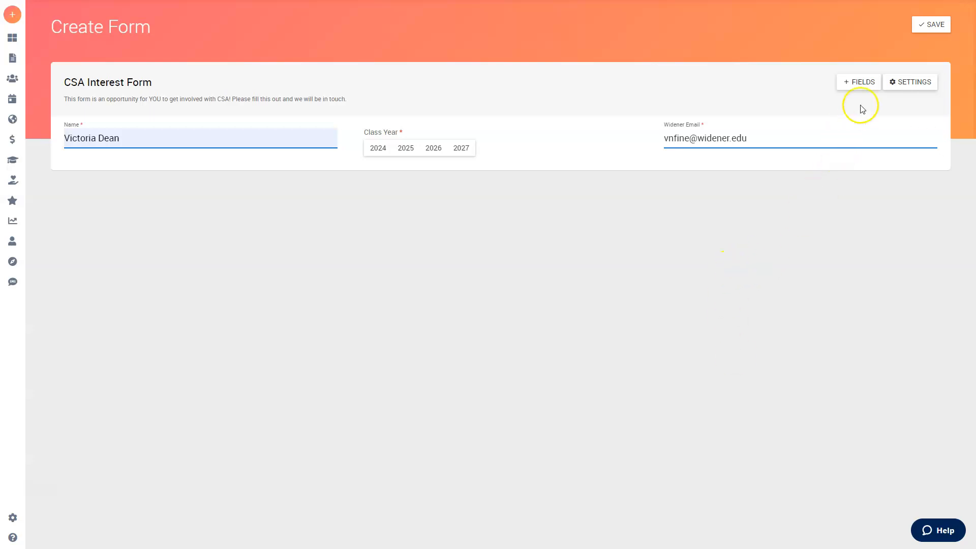
click(866, 83)
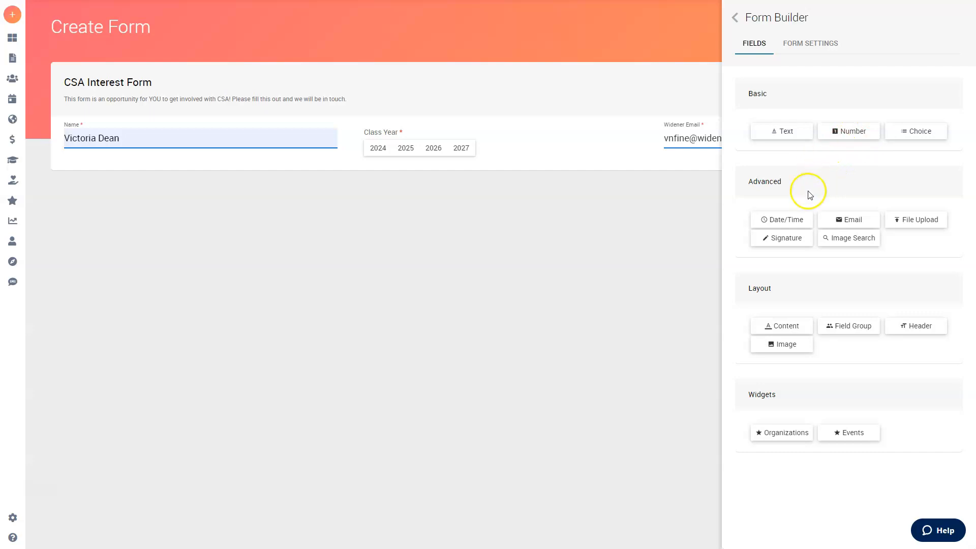
drag(917, 220, 292, 168)
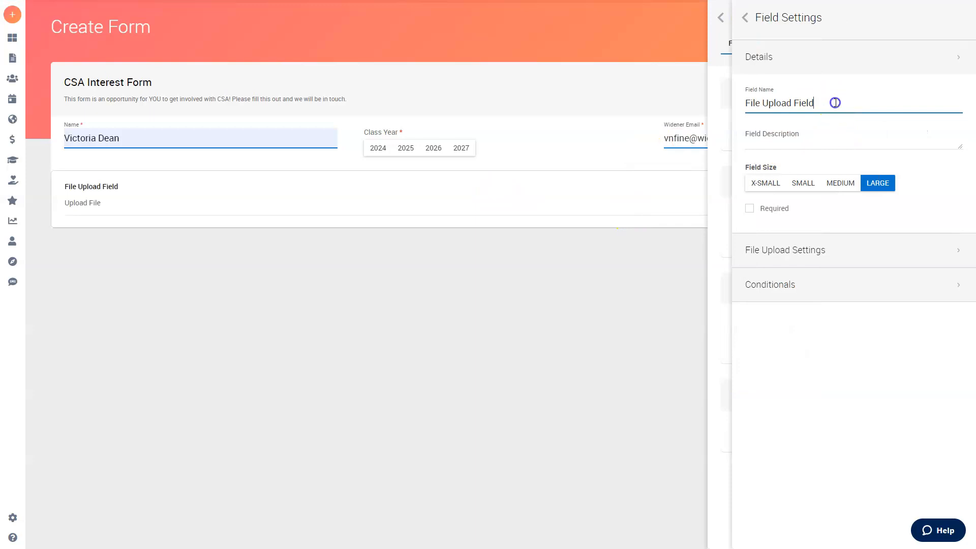
triple_click(835, 101)
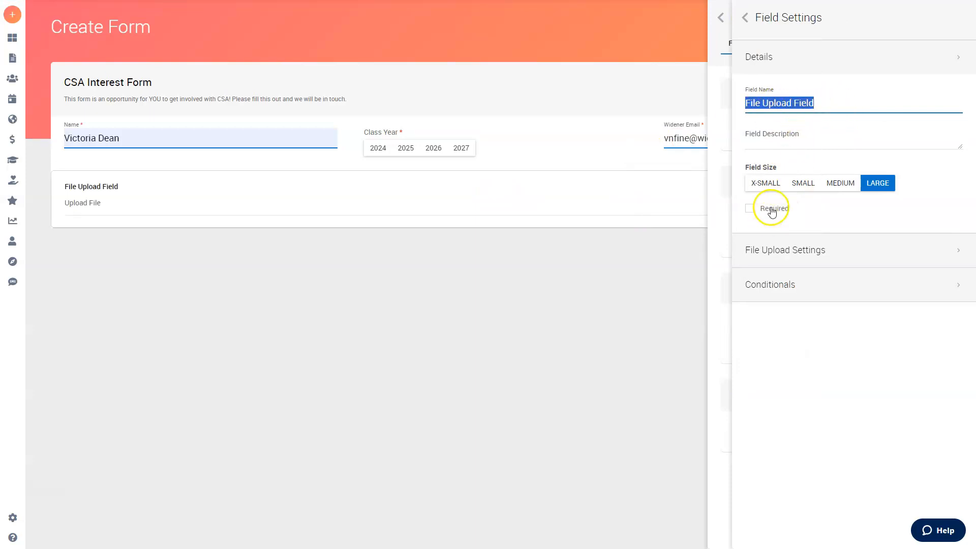
click(823, 71)
click(806, 91)
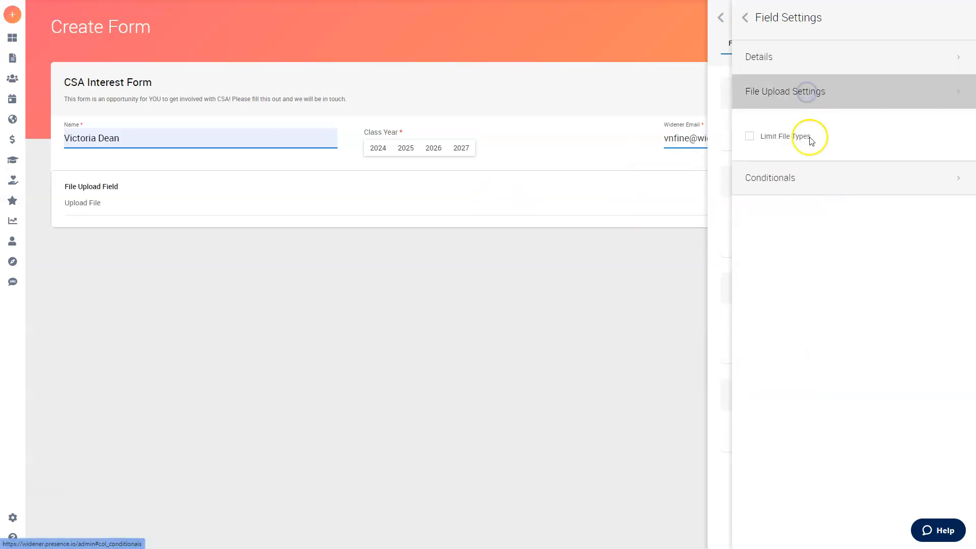
click(777, 139)
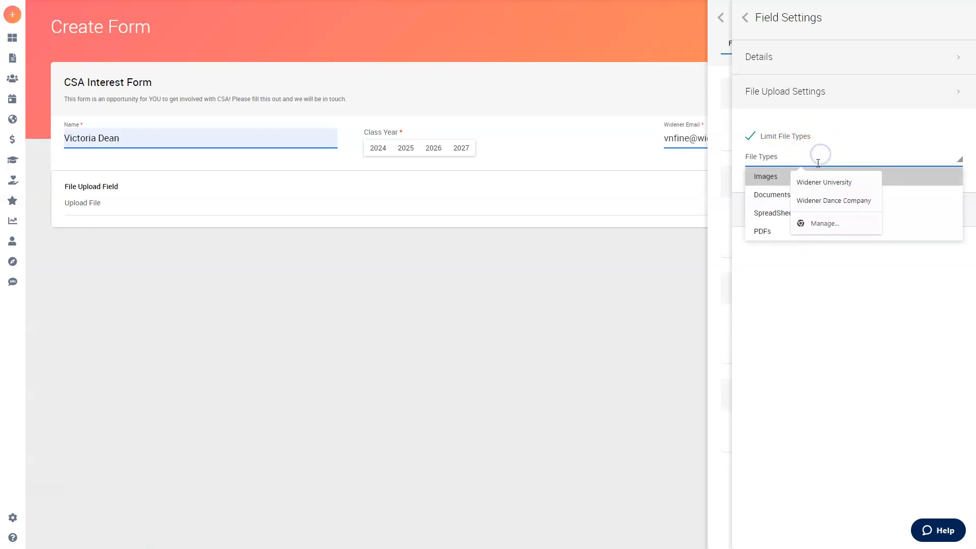
click(926, 152)
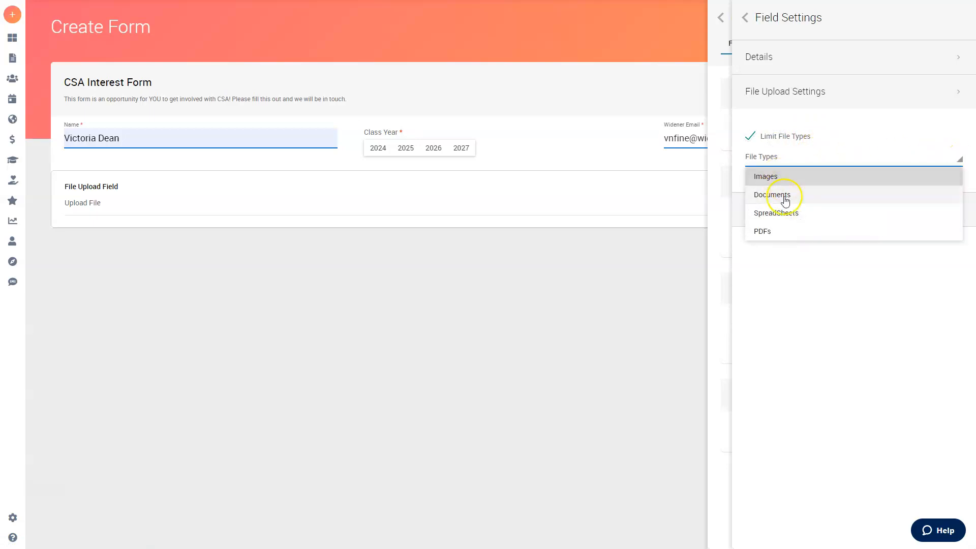
click(790, 230)
click(829, 158)
click(800, 179)
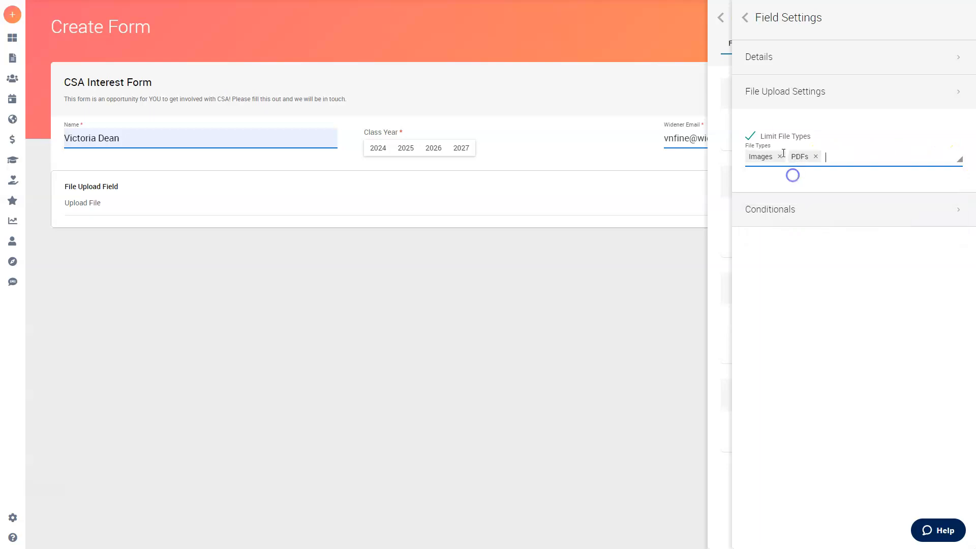
click(745, 18)
click(738, 15)
mouse_move(937, 191)
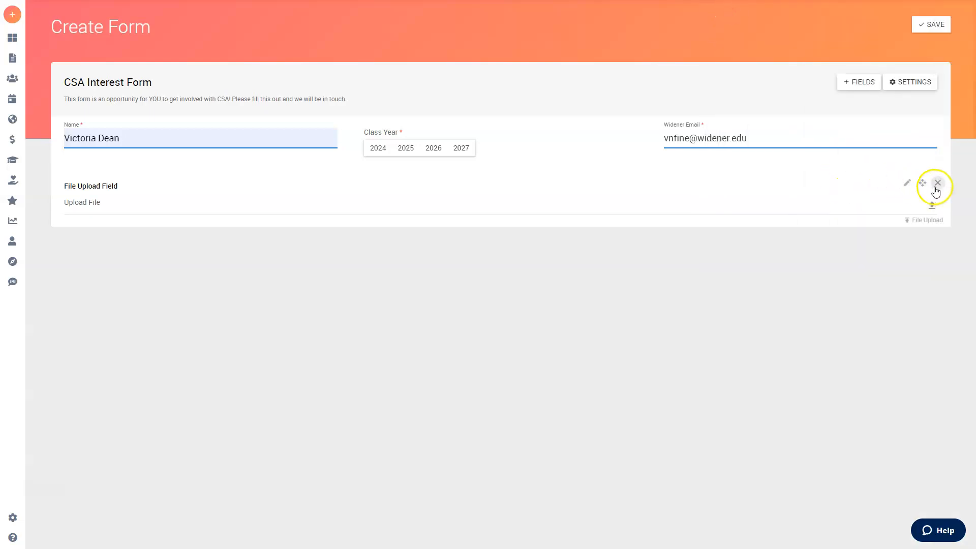
click(938, 184)
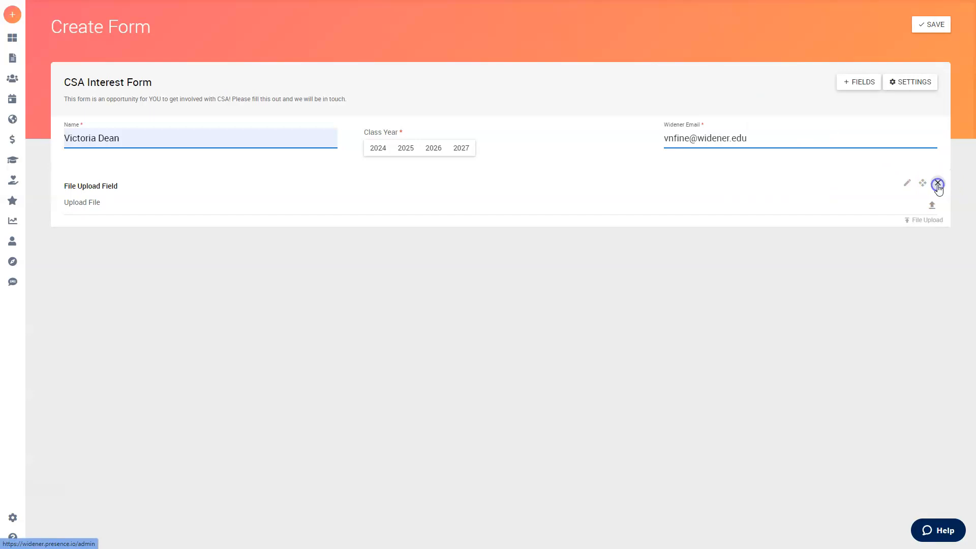
click(867, 83)
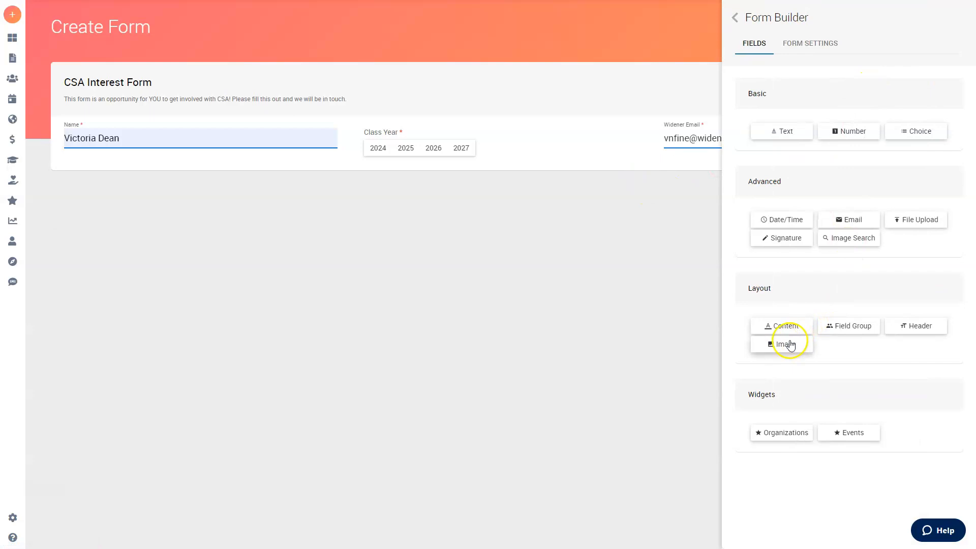
- Add a content block at the top of the form reading 'Welcome to our form!'
drag(794, 331, 338, 122)
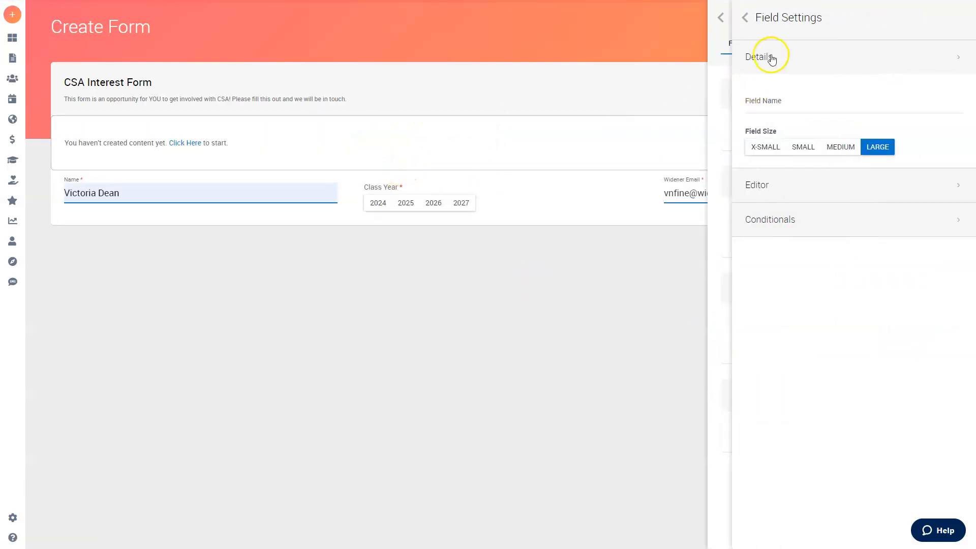
click(797, 68)
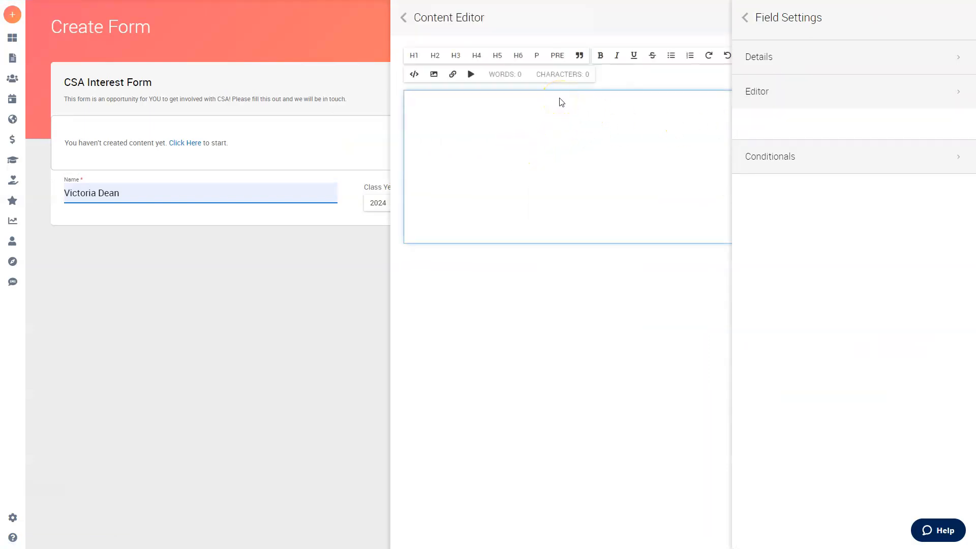
text(our form!)
- Format the welcome text as the largest heading, H1
key(ctrl+a)
click(480, 55)
click(457, 55)
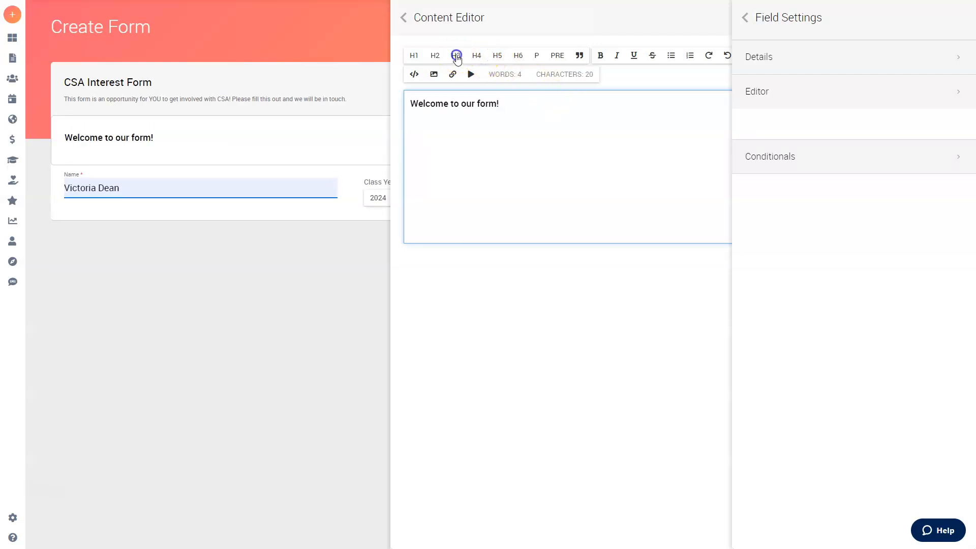
click(470, 113)
key(ctrl+a)
click(603, 105)
click(497, 55)
key(ctrl+a)
click(414, 55)
click(605, 119)
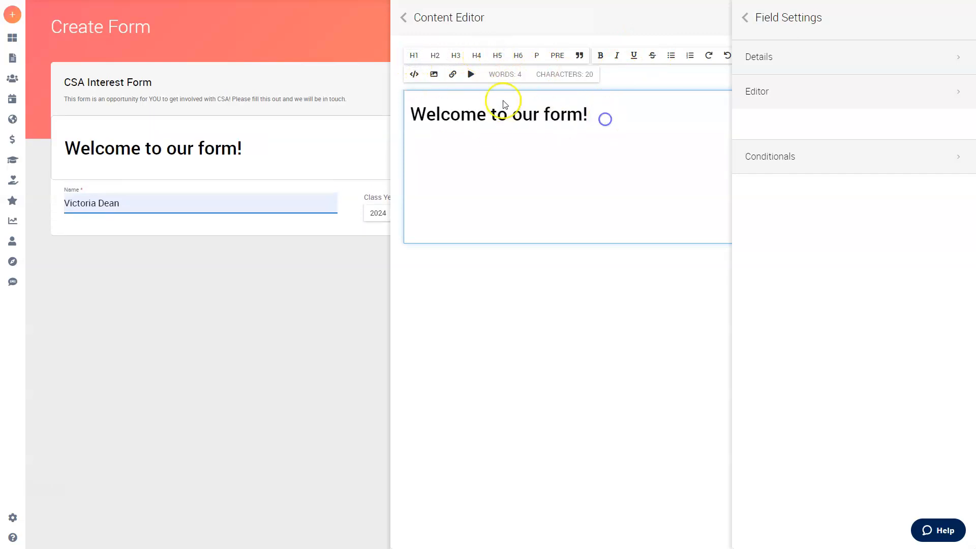
- Add a new line, cancel an image insert, and finish editing the content block
key(Return)
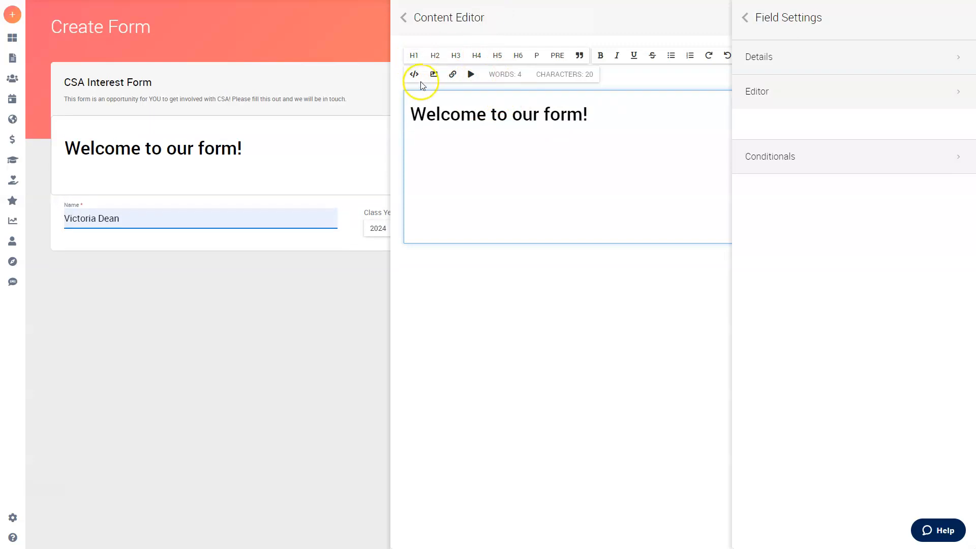
click(433, 75)
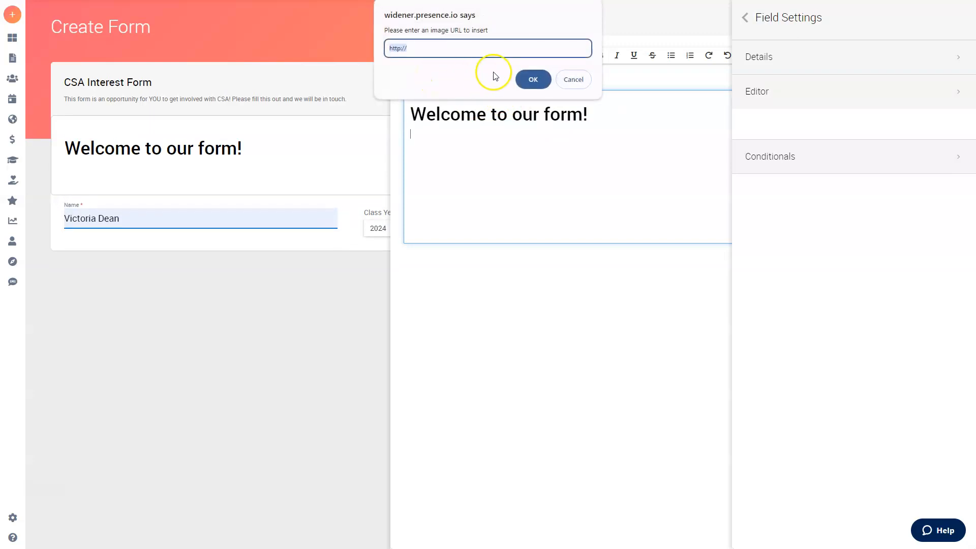
click(586, 80)
click(348, 279)
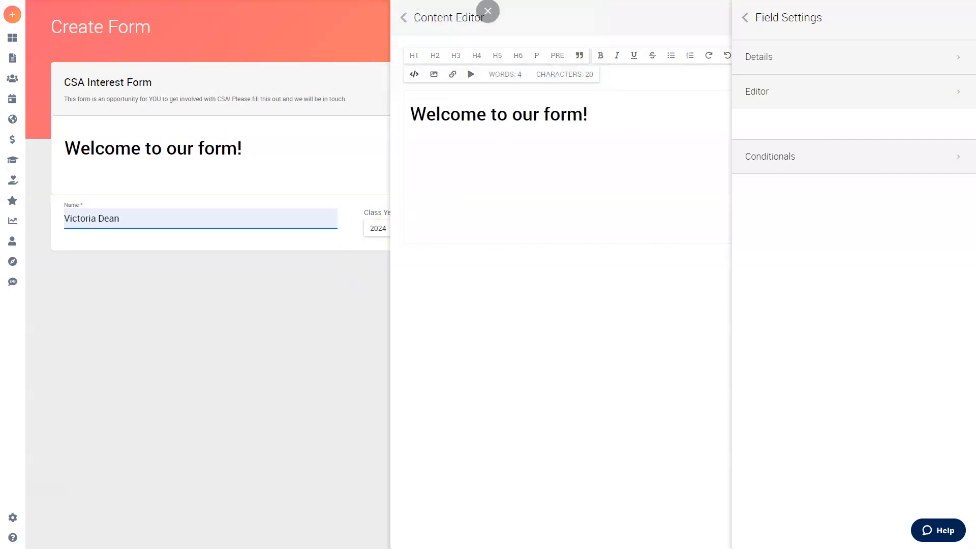
click(751, 19)
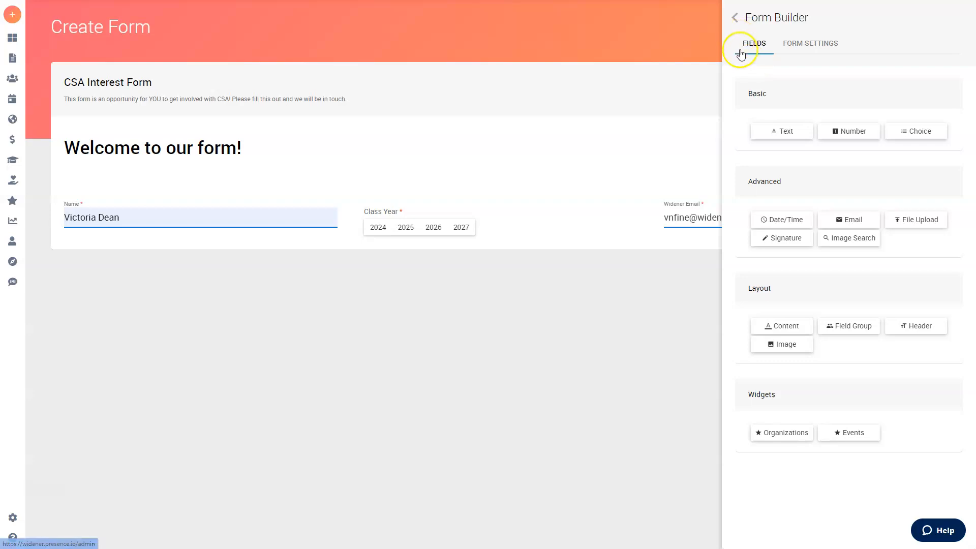
- Close the form builder panel and open the form's overall settings
click(739, 19)
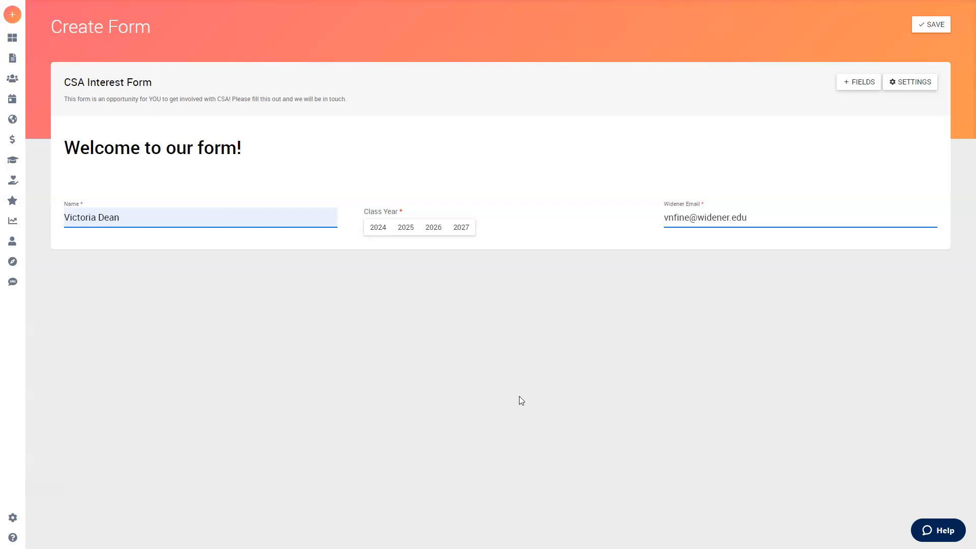
click(913, 83)
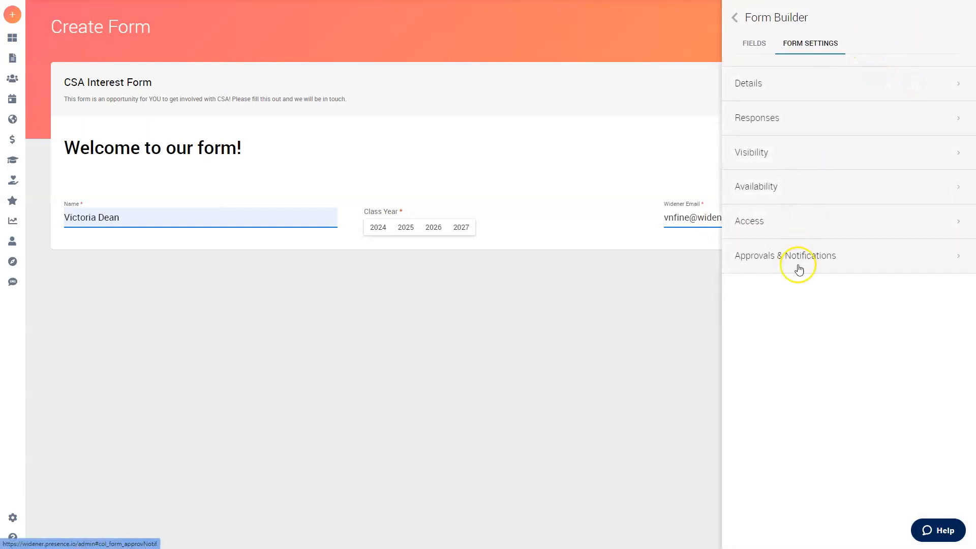
click(793, 224)
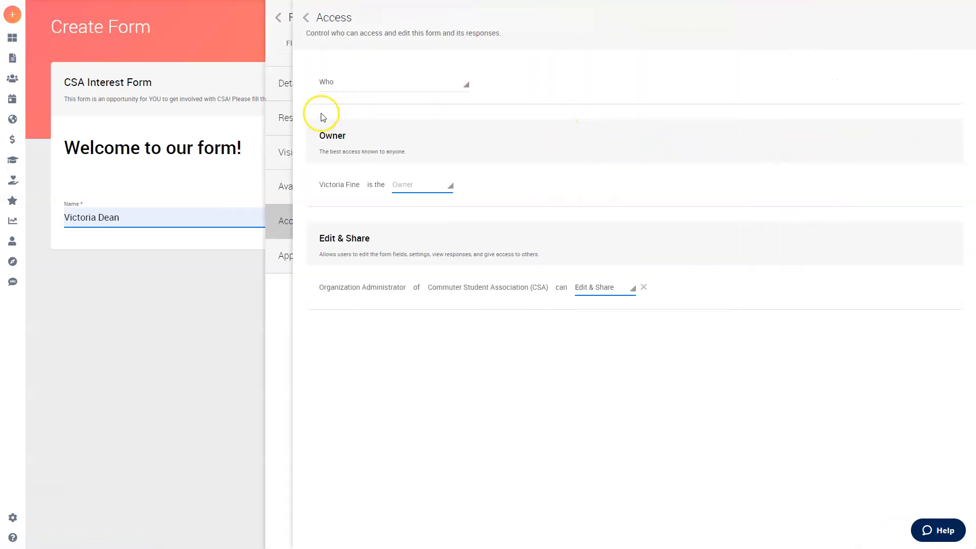
click(307, 18)
click(736, 18)
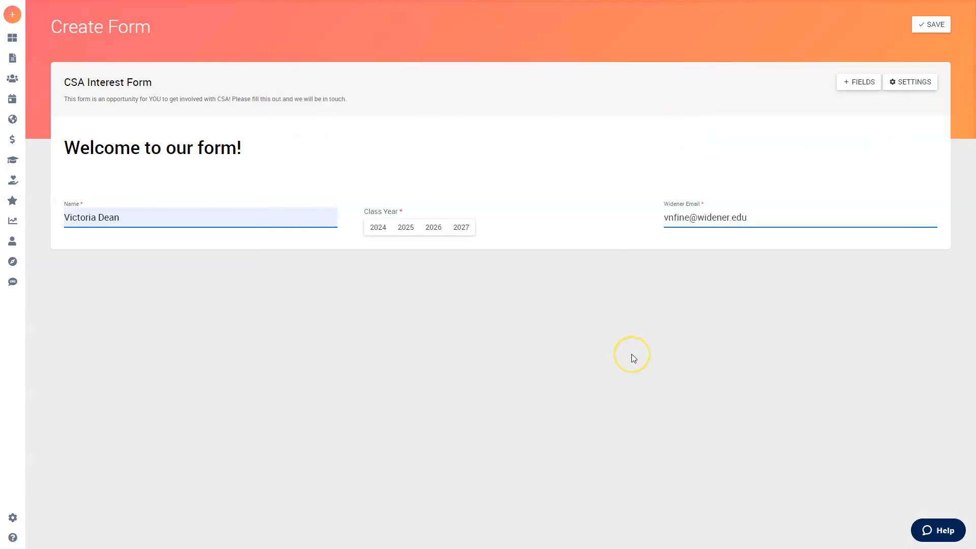